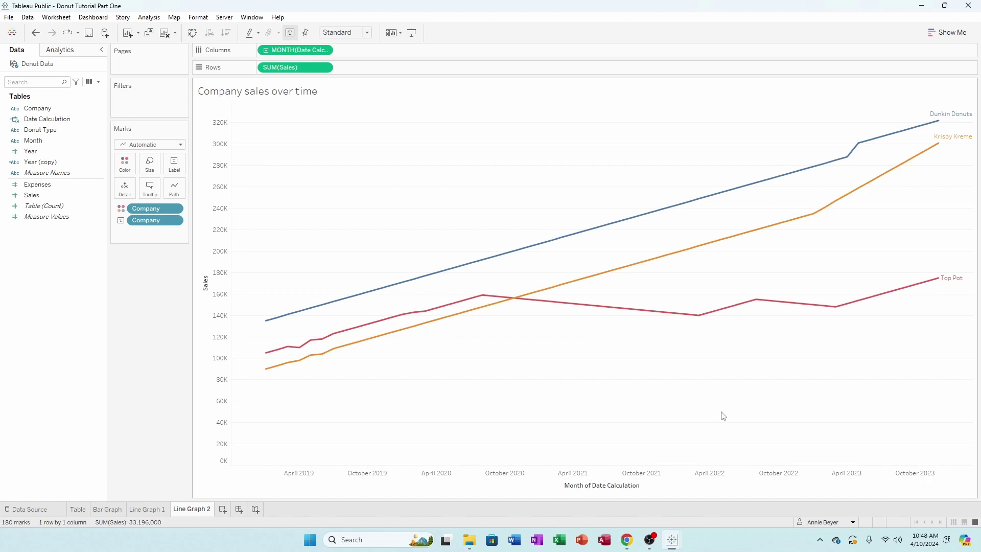
Review the Line Graph 1 and Bar Graph worksheets, finishing on the company sales Table
left_click(147, 508)
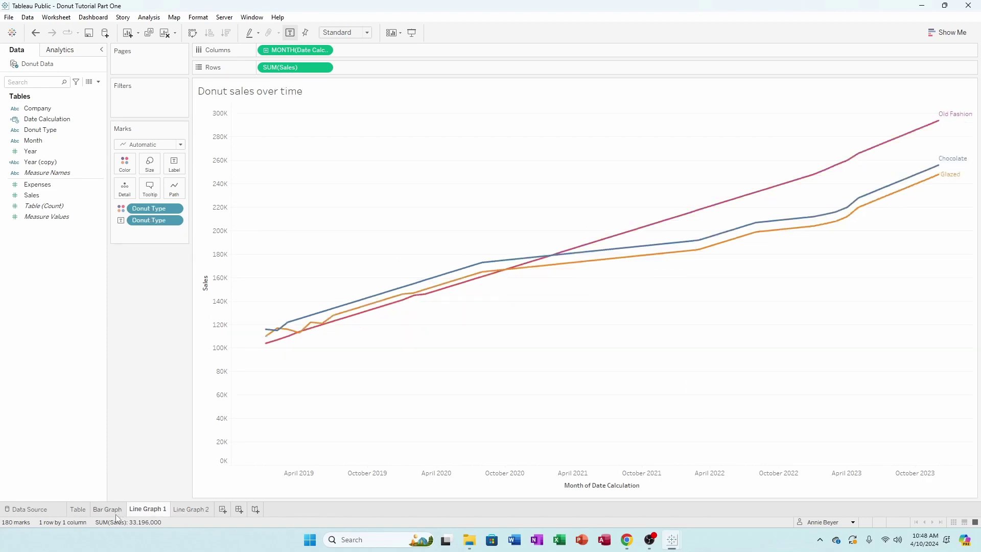
left_click(113, 510)
left_click(82, 510)
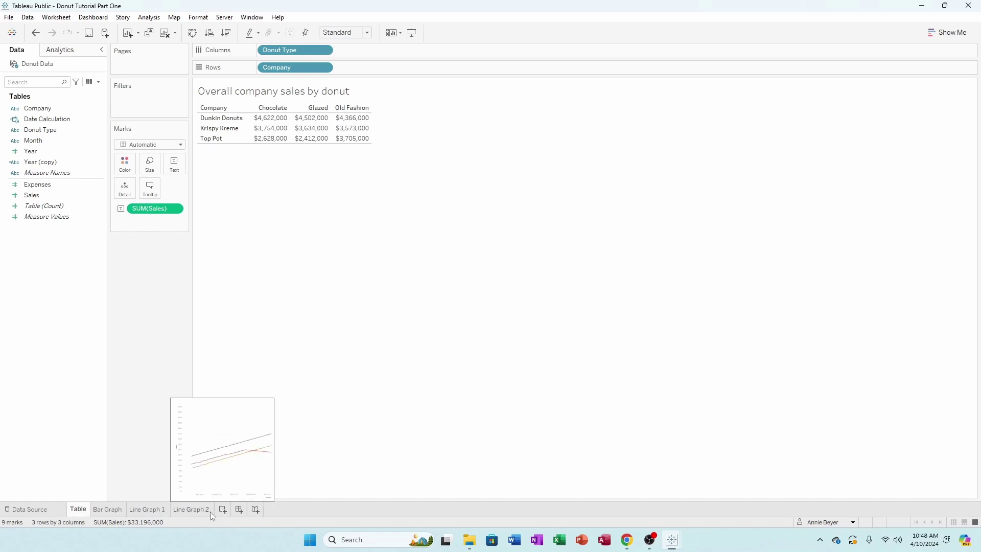
Create a new dashboard and set its size mode to Fixed
left_click(239, 510)
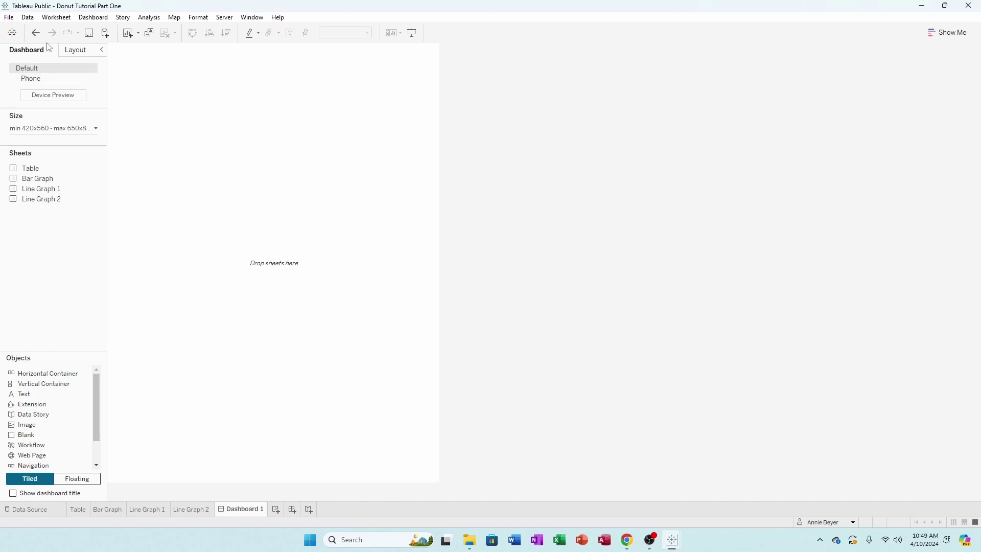
left_click(43, 129)
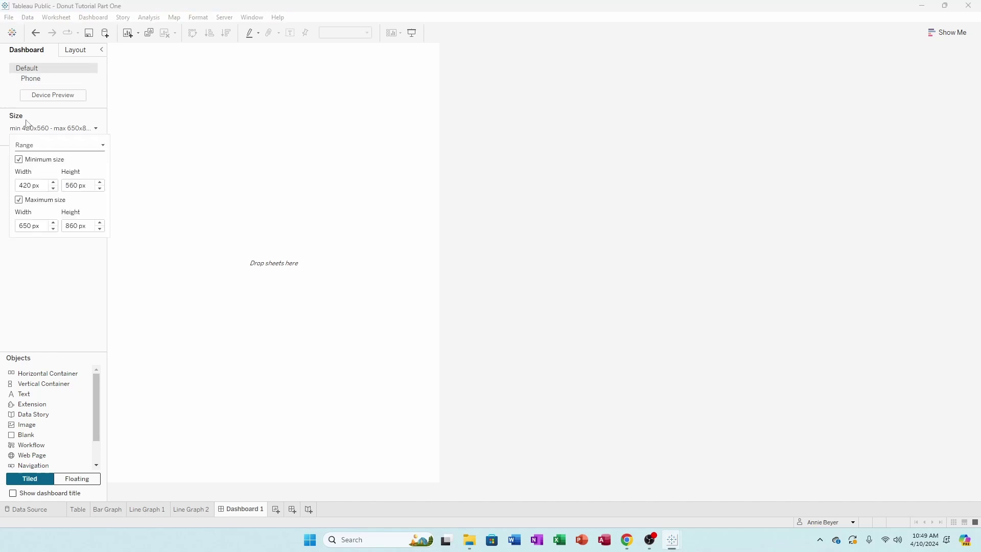
left_click(28, 129)
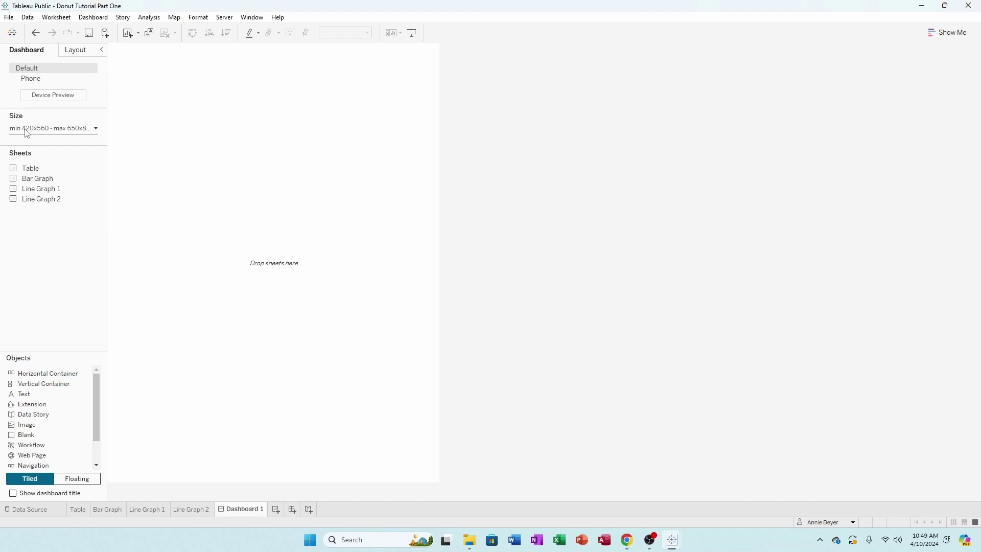
left_click(27, 131)
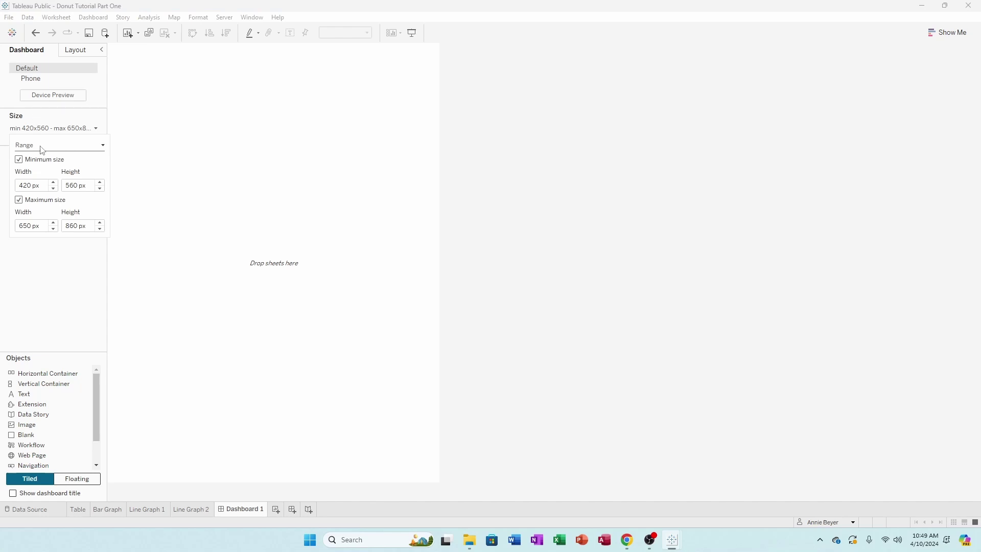
left_click(43, 148)
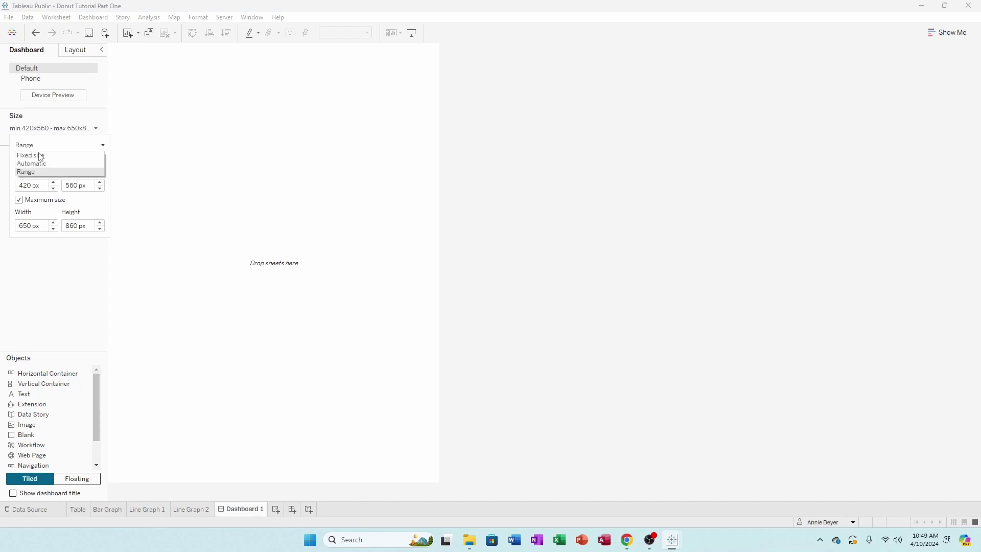
left_click(44, 156)
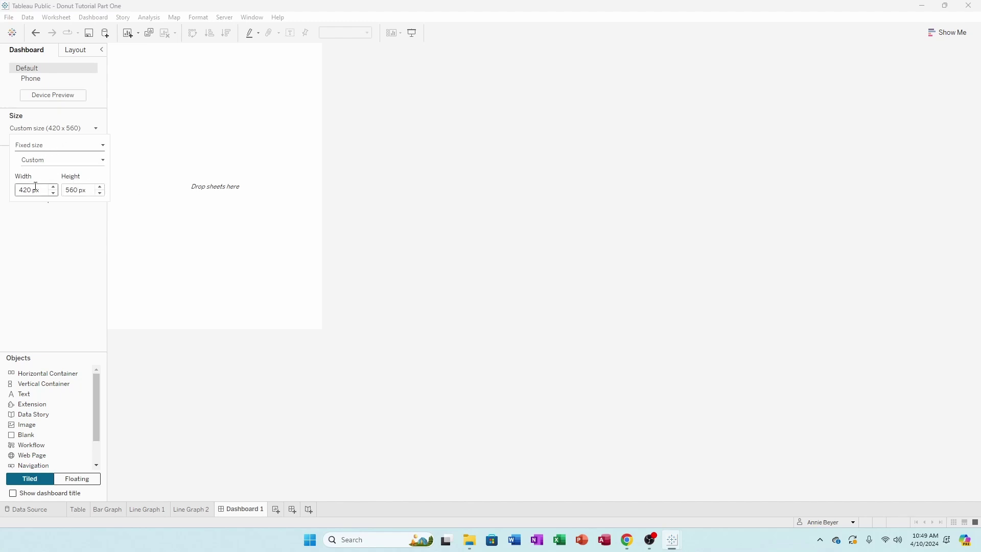
left_click(31, 148)
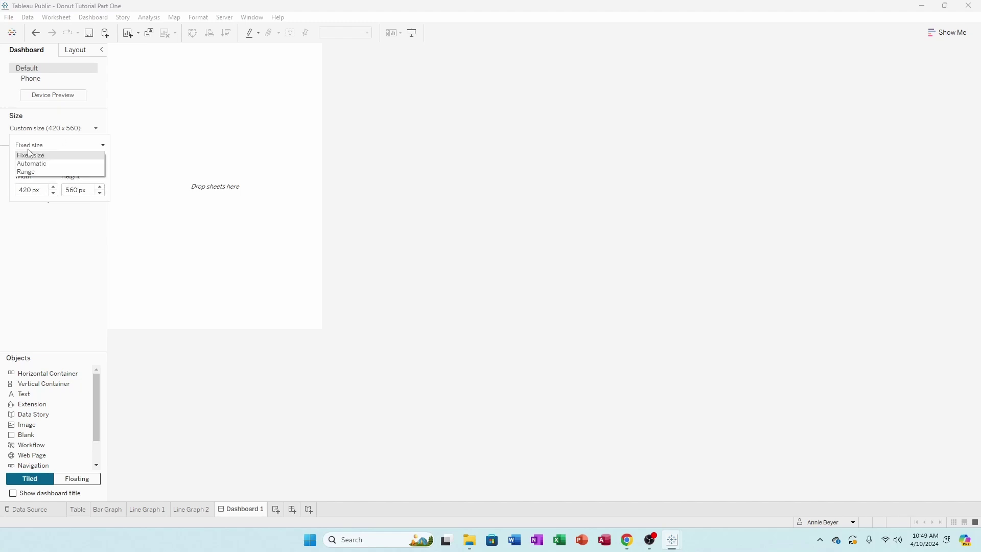
left_click(25, 170)
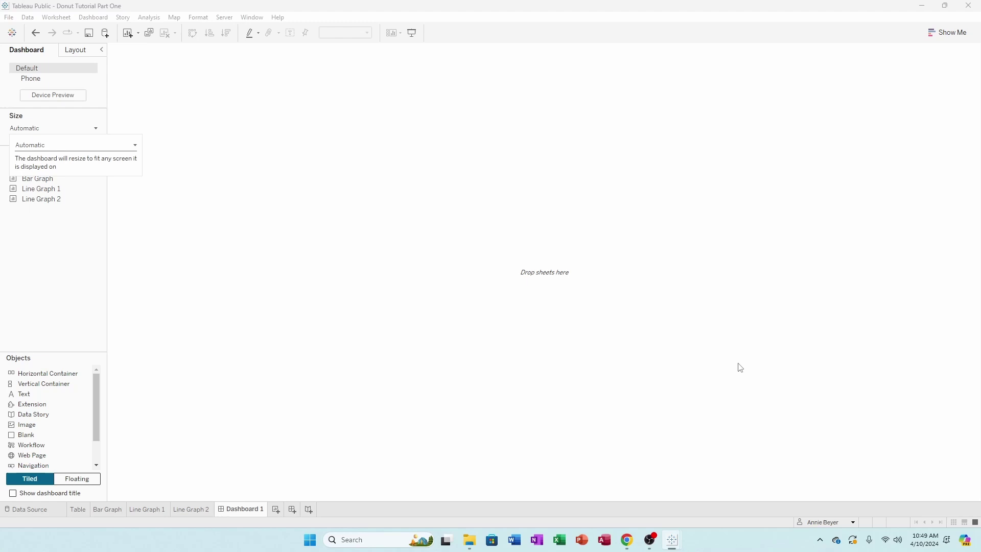
left_click(70, 147)
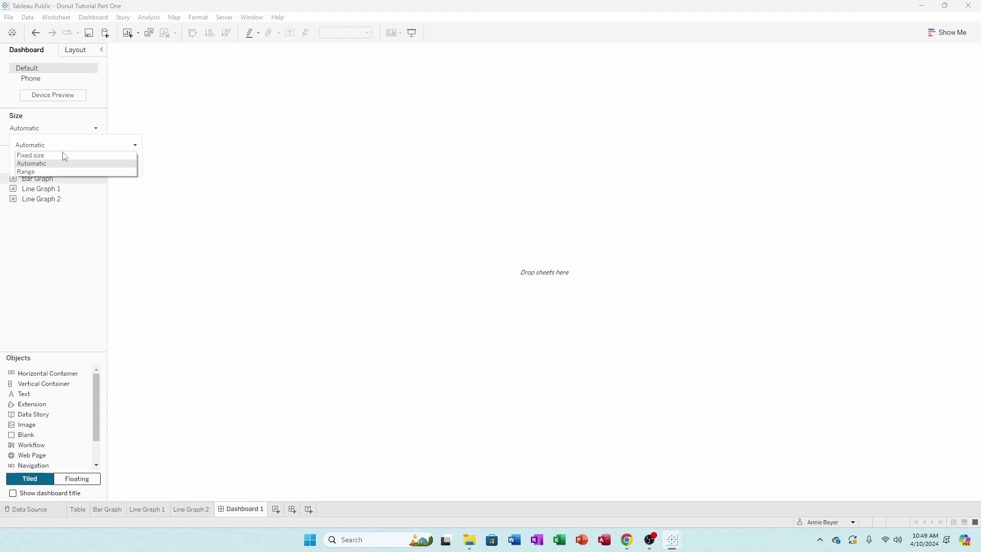
left_click(63, 155)
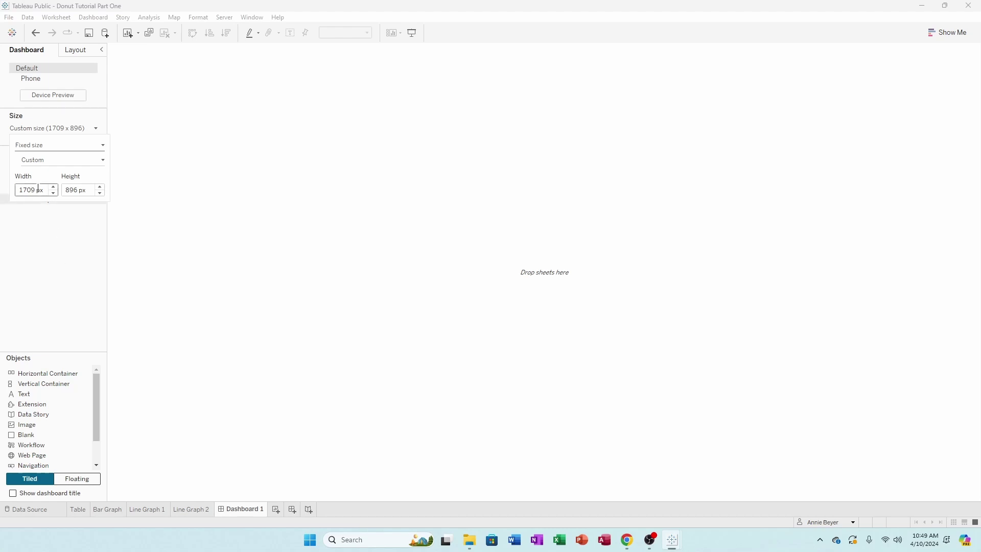
Set the dashboard height to 900 px and edit the width value
double_click(76, 190)
type("900")
key("Return")
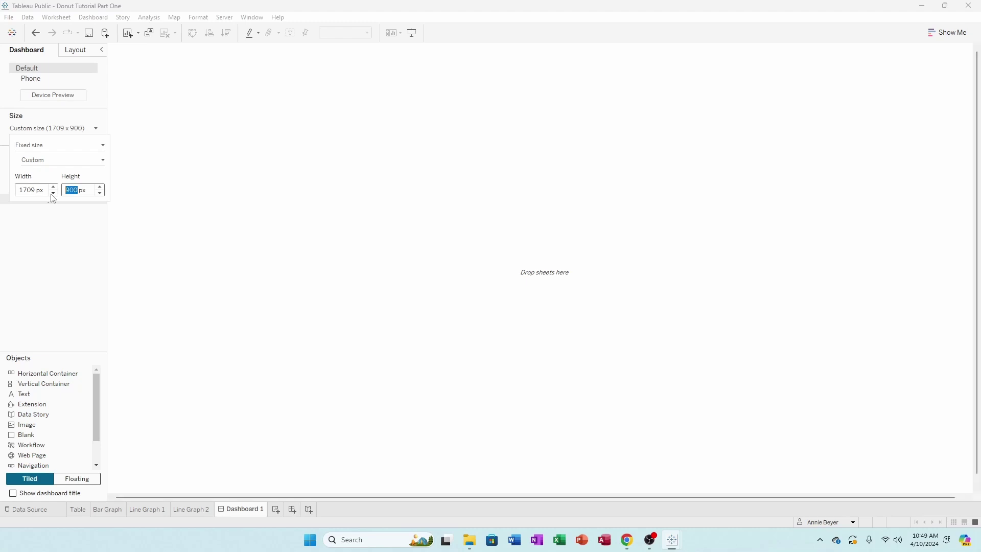
left_click_drag(35, 190, 25, 189)
type("300")
key("Return")
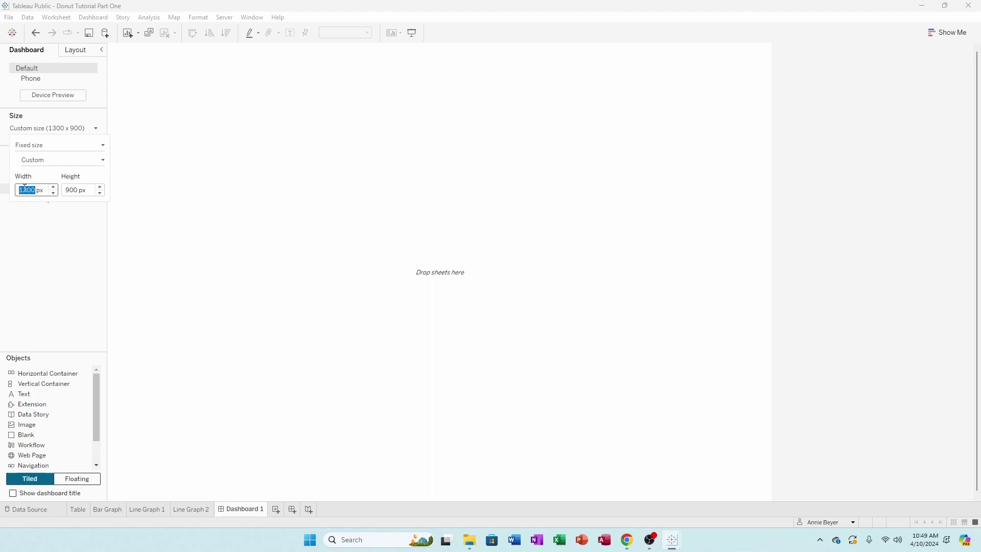
type("1200")
key("Return")
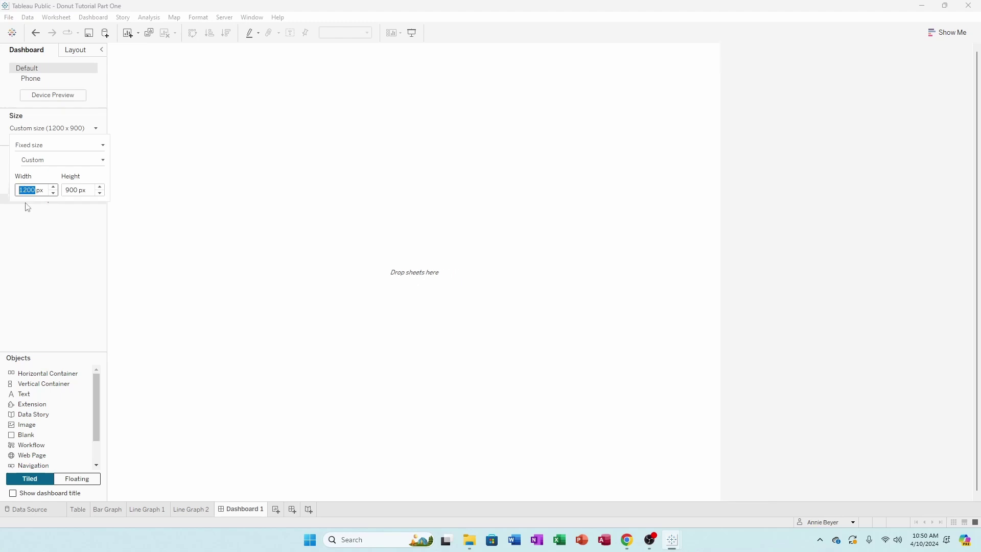
left_click(92, 276)
Correct the dashboard width back to 1300 px
left_click(55, 128)
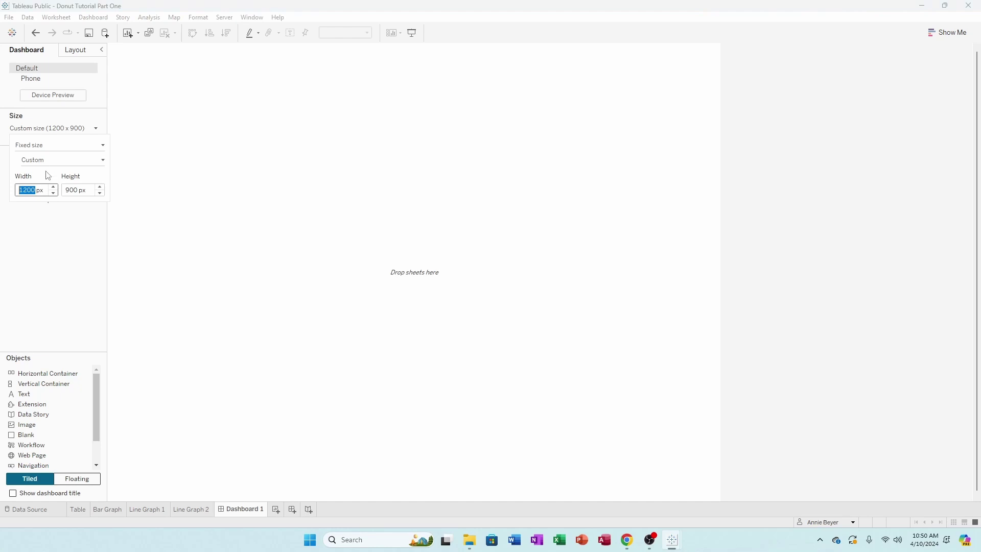
left_click(28, 192)
key("BackSpace")
type("3")
key("Return")
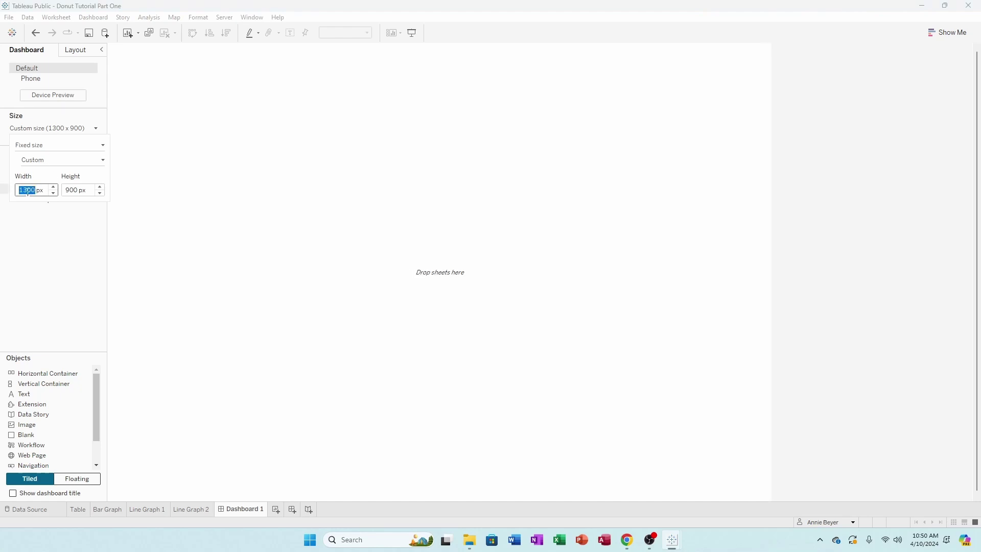
left_click(49, 261)
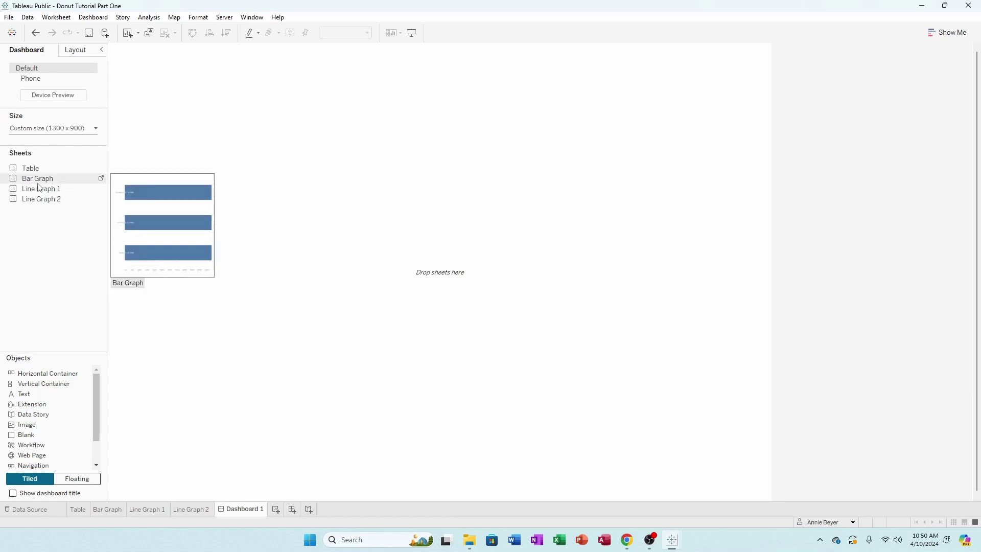
Add the Table, Bar Graph, Line Graph 1 and Line Graph 2 sheets to the dashboard
mouse_move(31, 169)
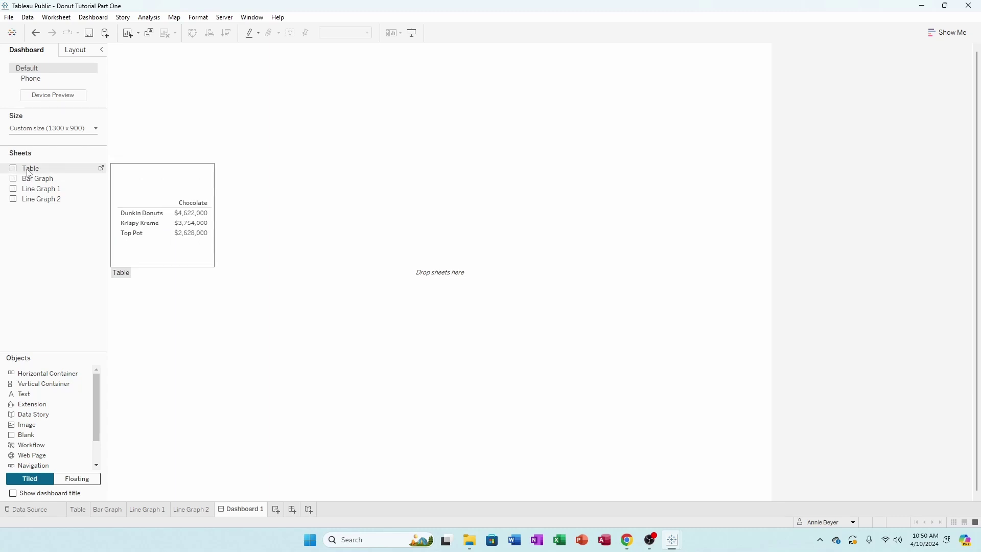
double_click(27, 171)
double_click(31, 180)
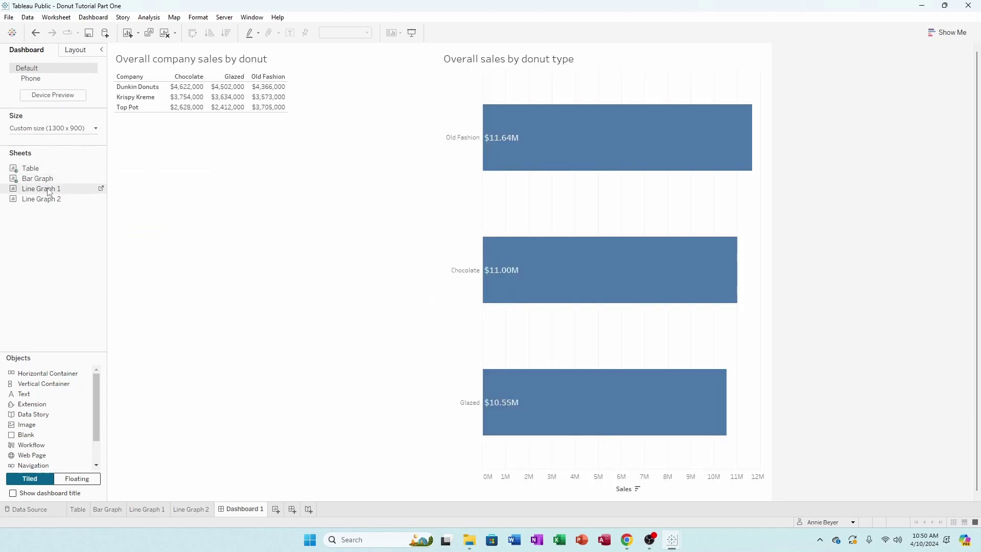
double_click(49, 190)
double_click(45, 200)
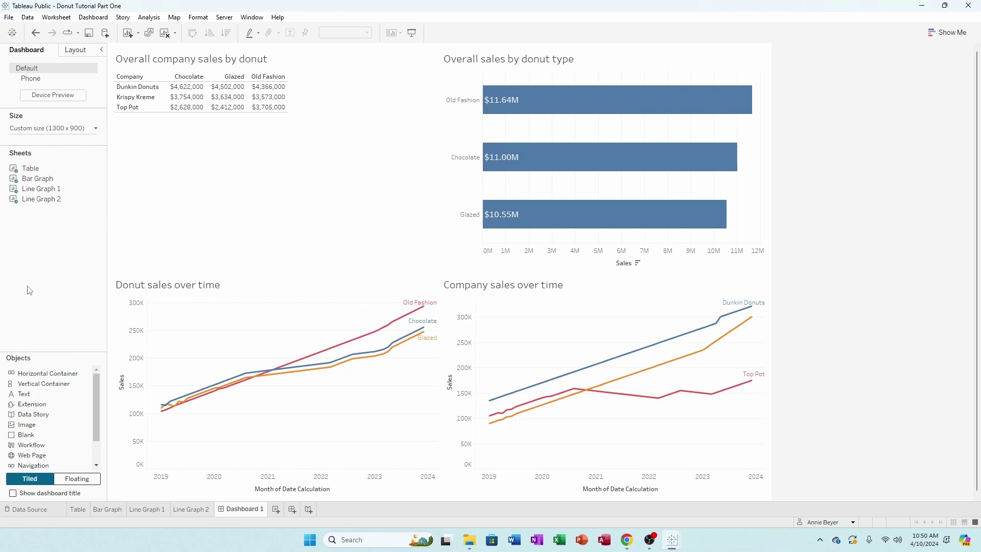
Undo the placements, then place Table top-left, Bar Graph top-right, and both line graphs below
key("ctrl+z")
key("ctrl+z")
key("ctrl+z")
key("ctrl+z")
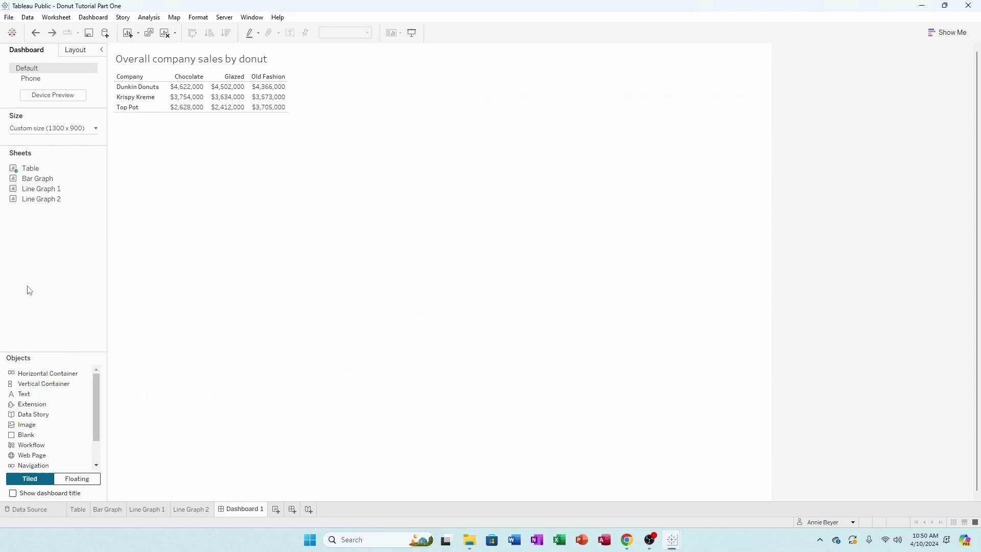
mouse_move(54, 169)
left_click_drag(44, 171, 179, 176)
left_click_drag(38, 178, 646, 204)
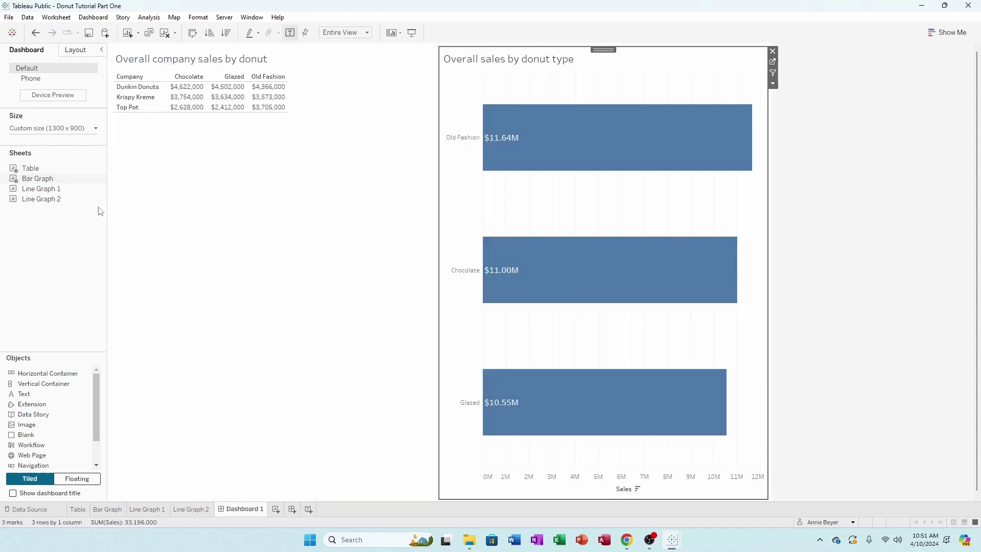
left_click_drag(41, 199, 241, 362)
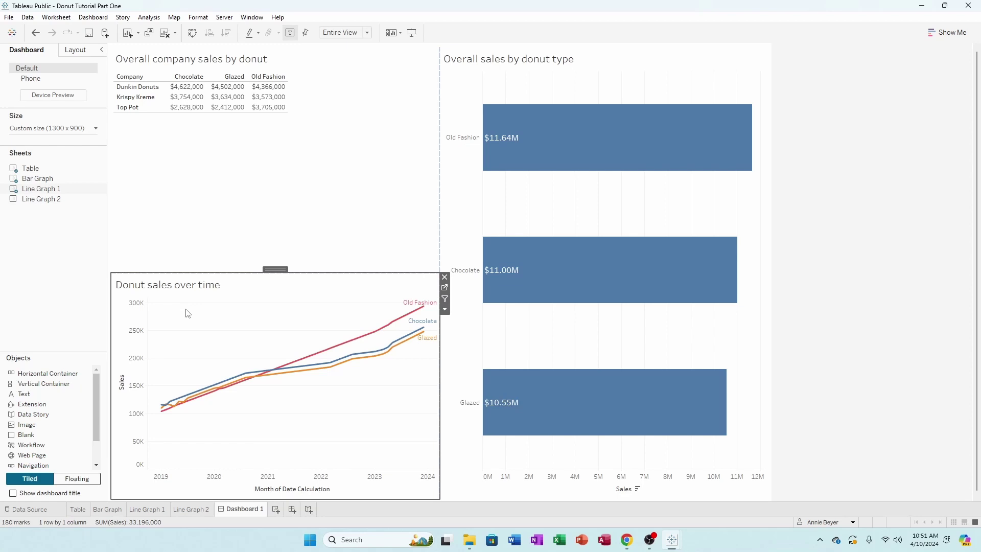
left_click_drag(157, 232, 542, 402)
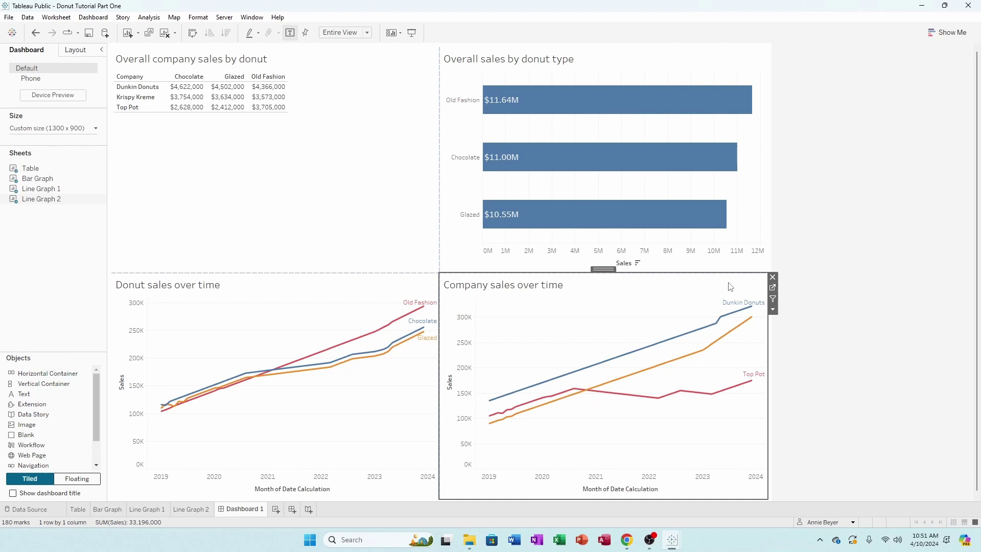
left_click(772, 310)
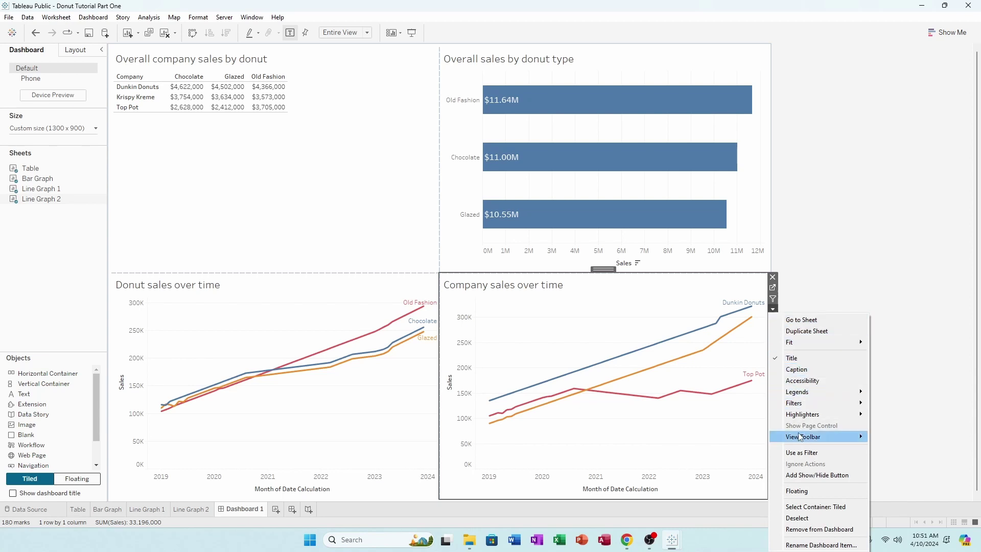
left_click(802, 492)
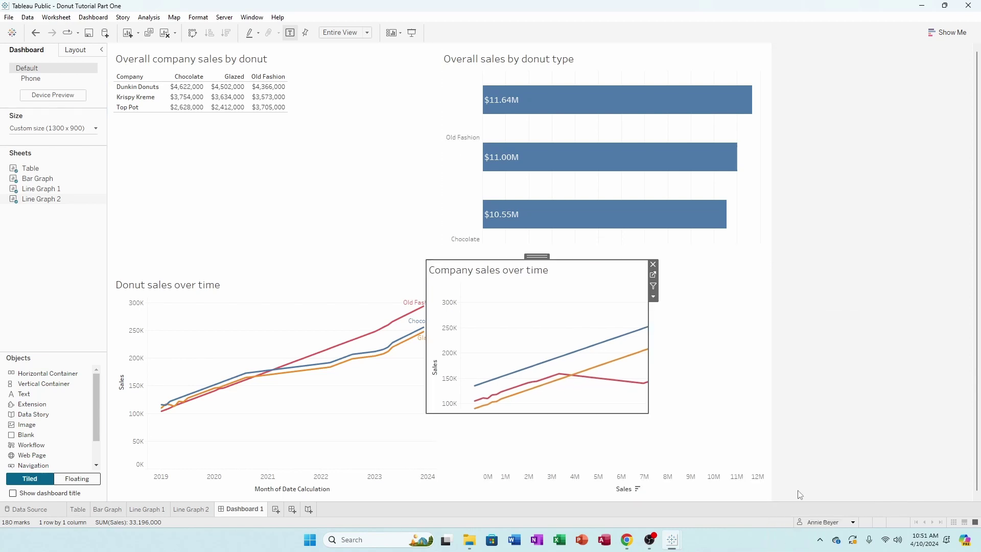
left_click_drag(539, 254, 276, 119)
left_click(501, 127)
left_click(373, 302)
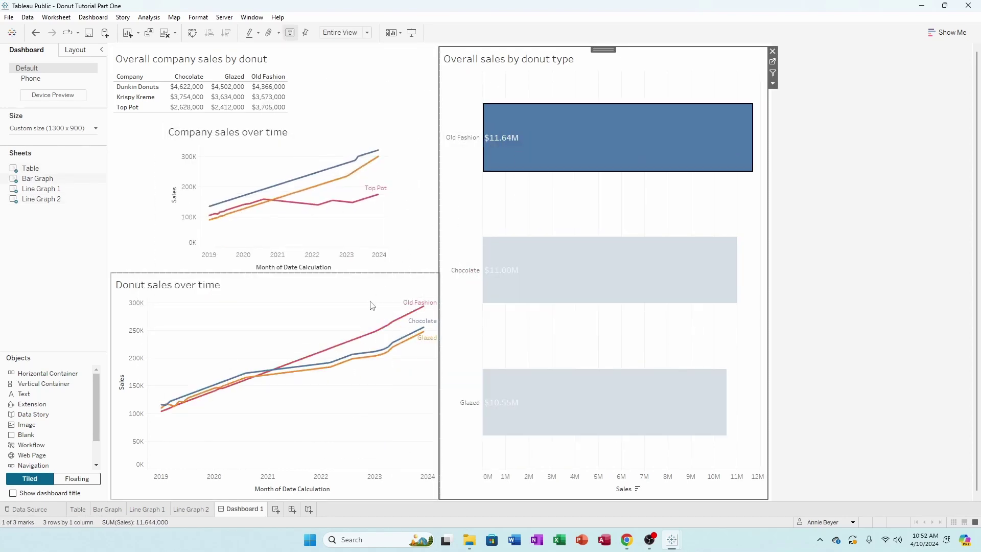
left_click(340, 135)
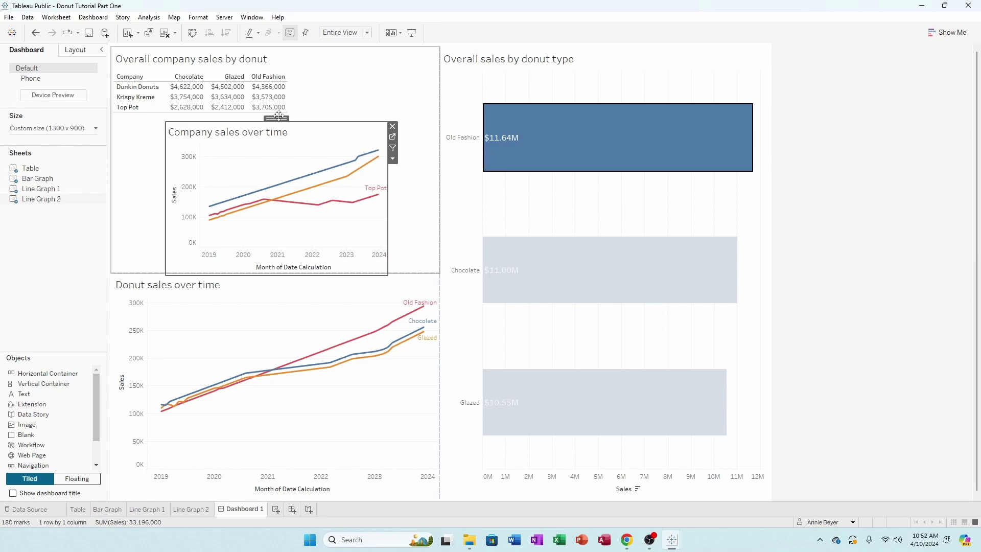
left_click_drag(275, 115, 634, 207)
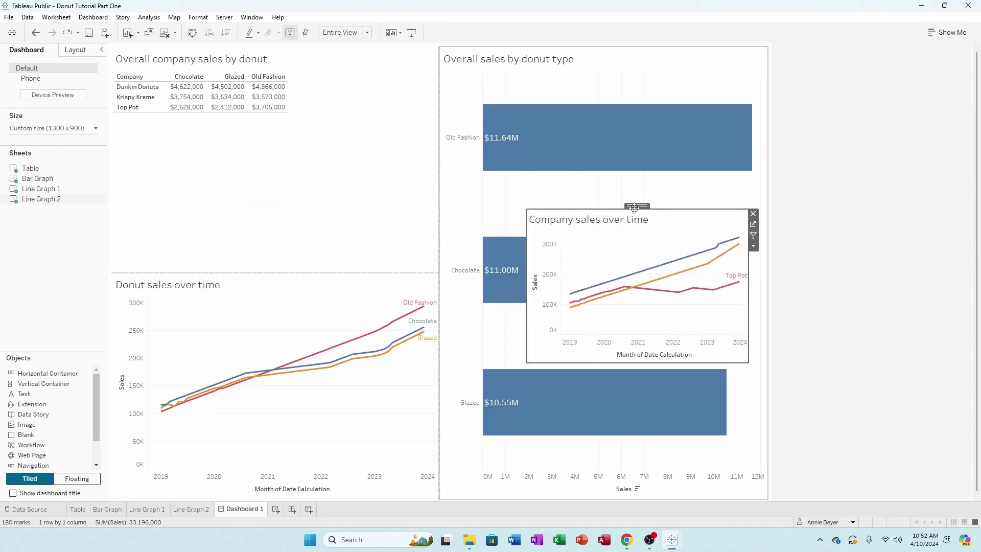
left_click_drag(634, 207, 634, 236)
left_click(815, 307)
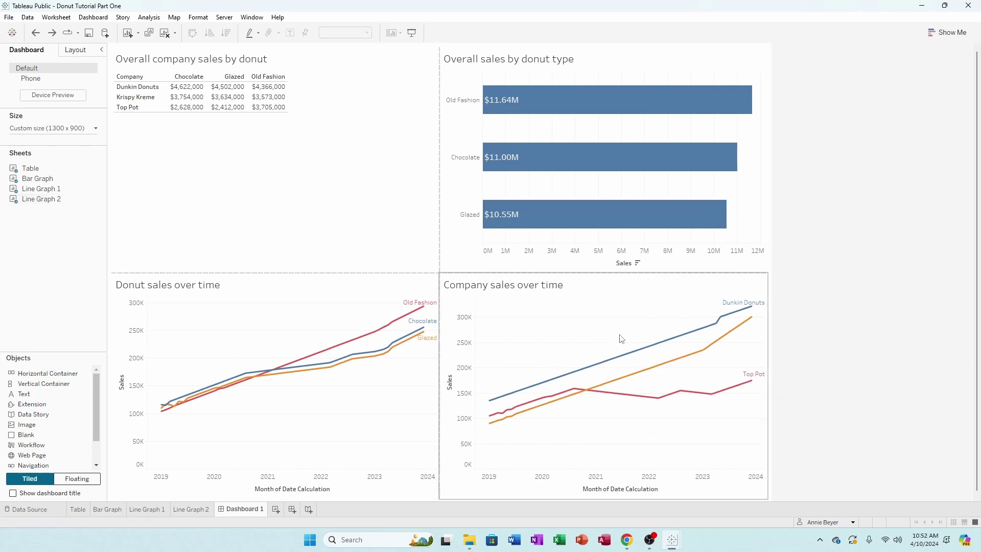
Move the bar chart zone to the top-left, swapping places with the company sales table
mouse_move(621, 363)
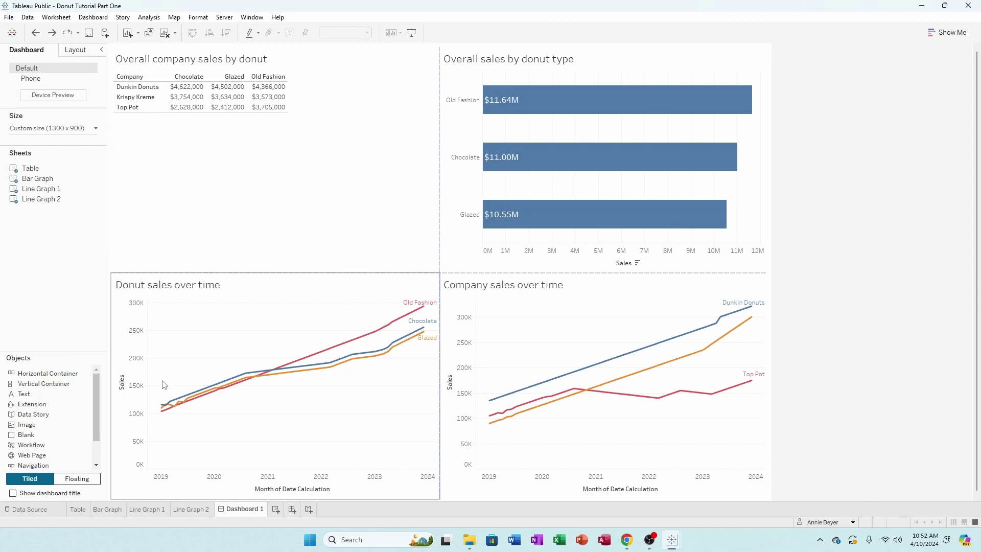
left_click(590, 63)
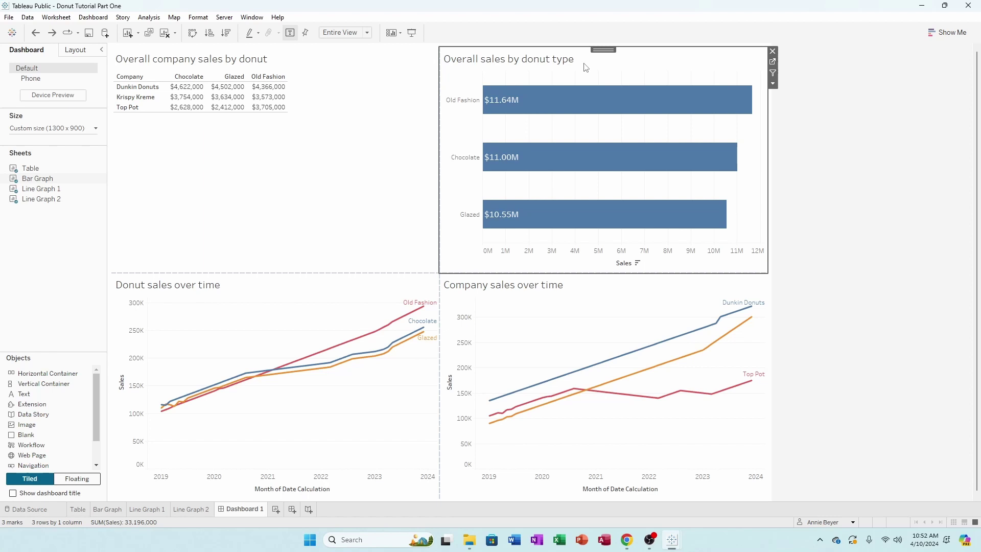
left_click(545, 97)
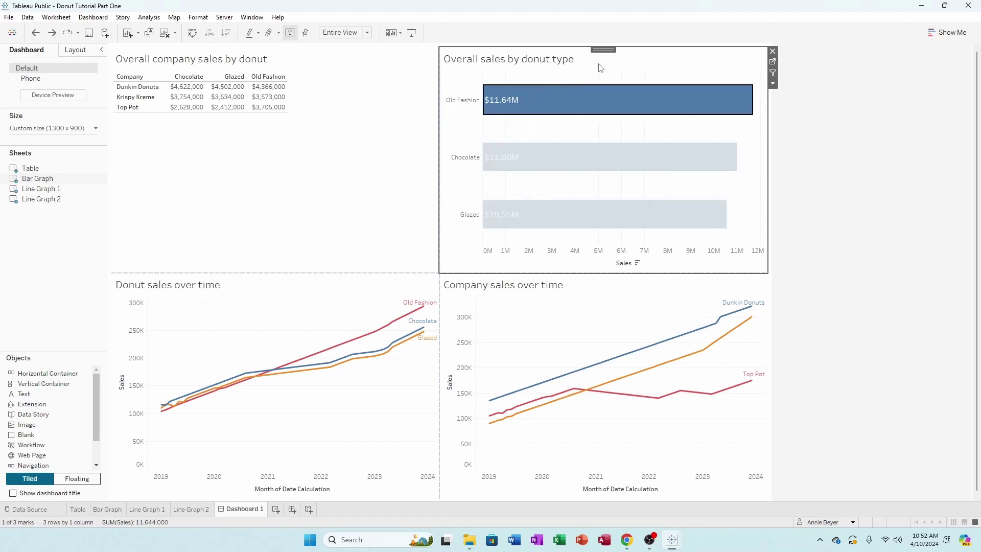
left_click(583, 120)
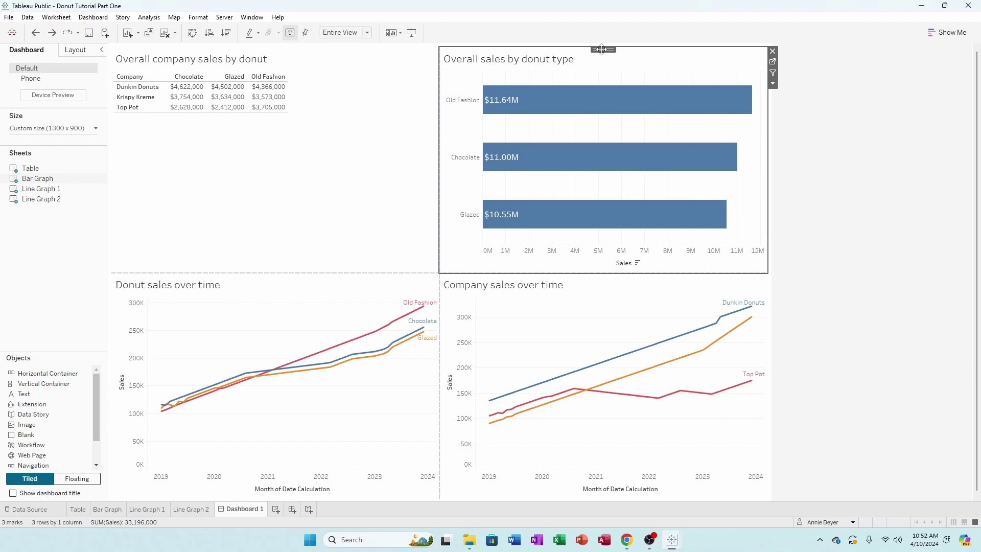
mouse_move(602, 49)
left_mouse_down()
mouse_move(444, 83)
mouse_move(307, 87)
mouse_move(216, 120)
left_mouse_up()
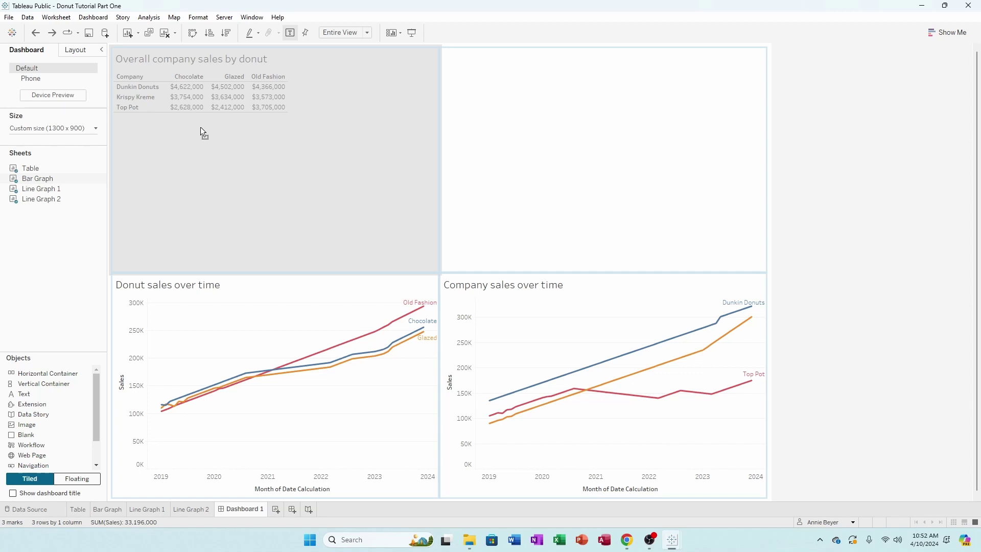
left_click_drag(200, 128, 201, 129)
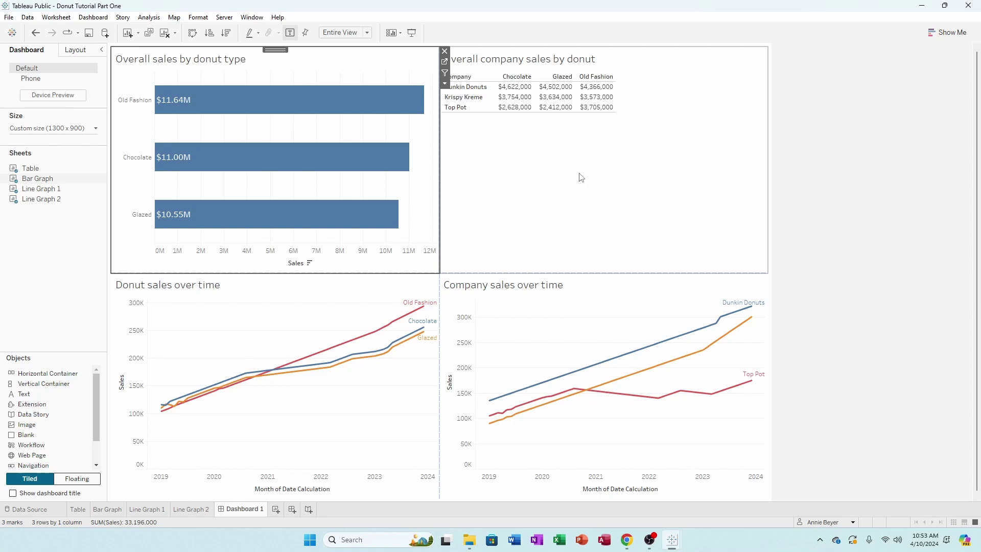
left_click(831, 198)
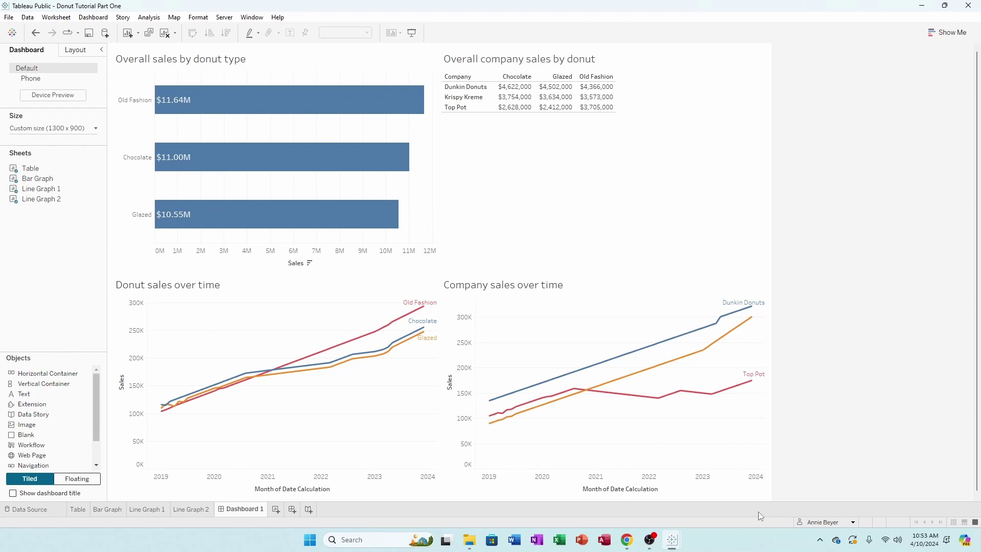
mouse_move(670, 540)
left_click(710, 494)
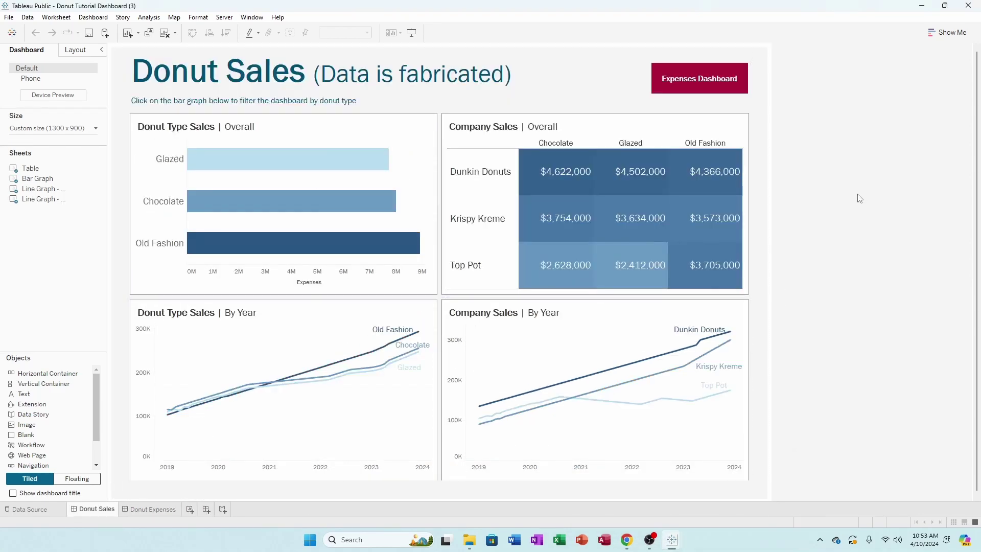
key("alt+Tab")
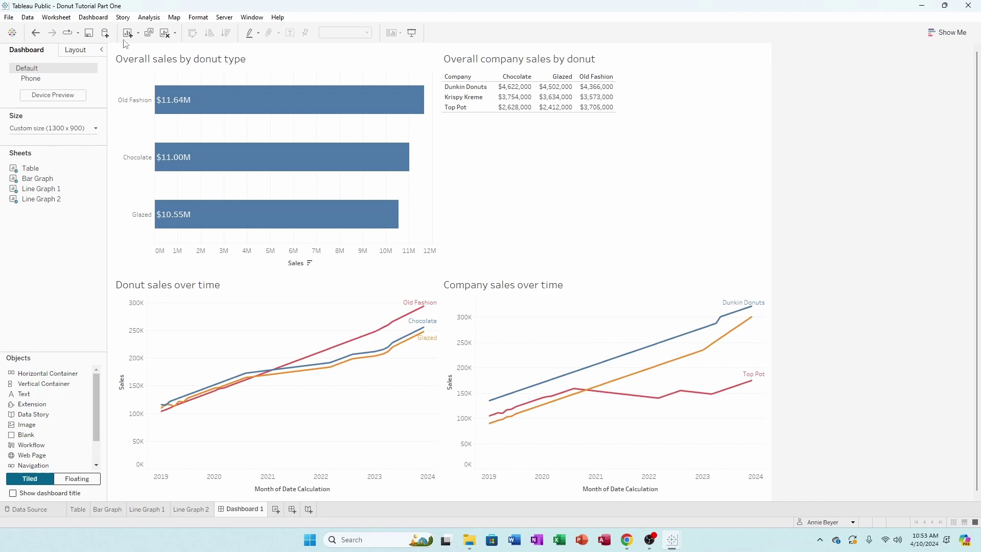
key("alt+Tab")
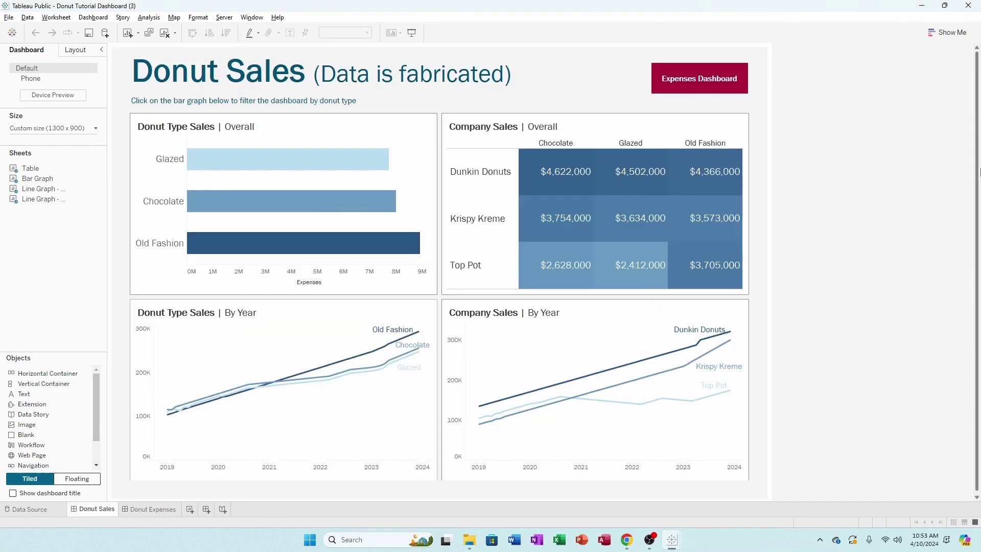
key("alt+Tab")
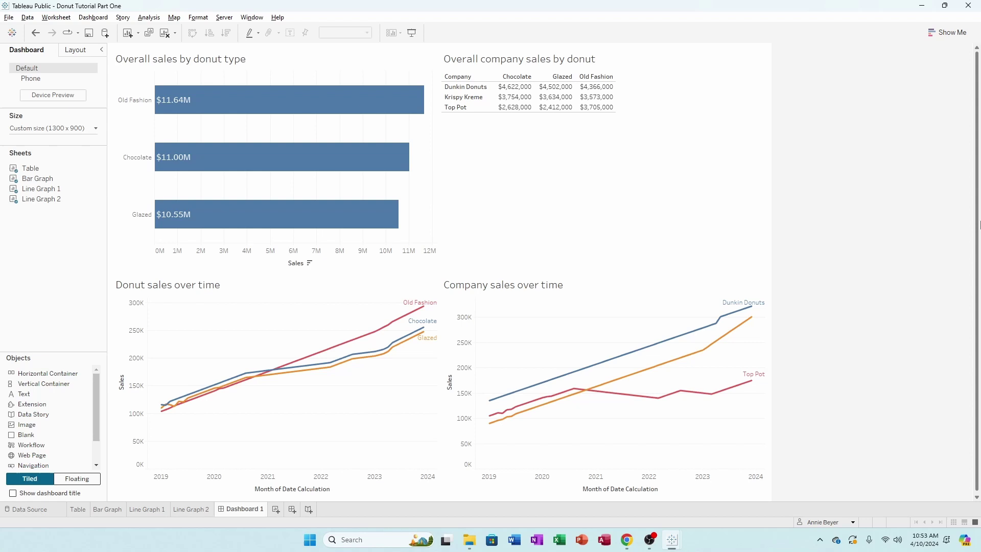
Set the company sales table zone's fit to Entire View
left_click(686, 174)
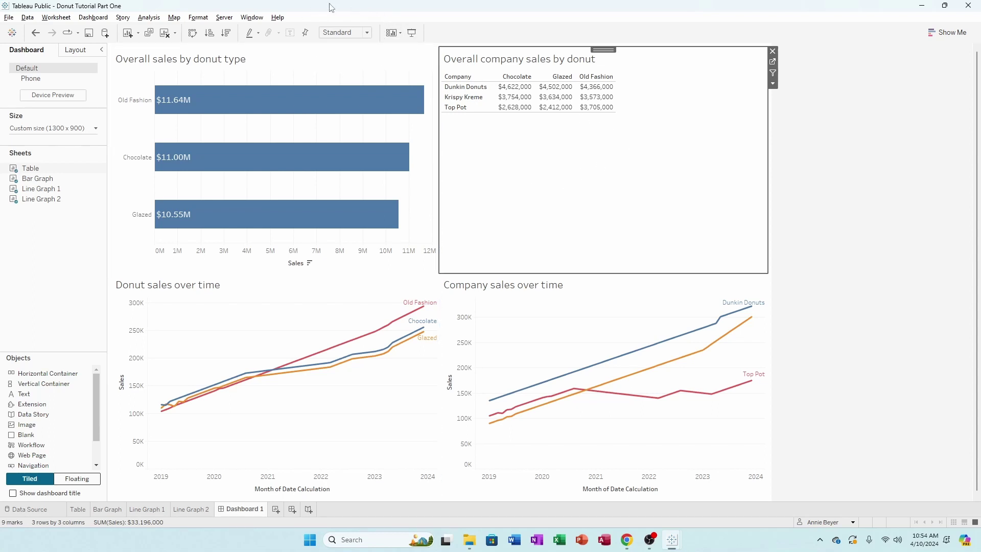
left_click(354, 38)
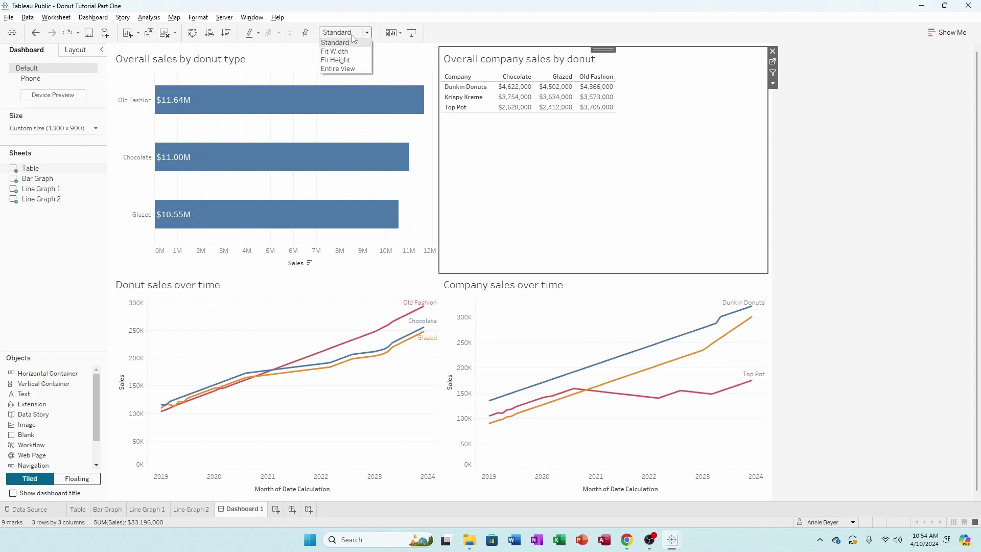
left_click(355, 68)
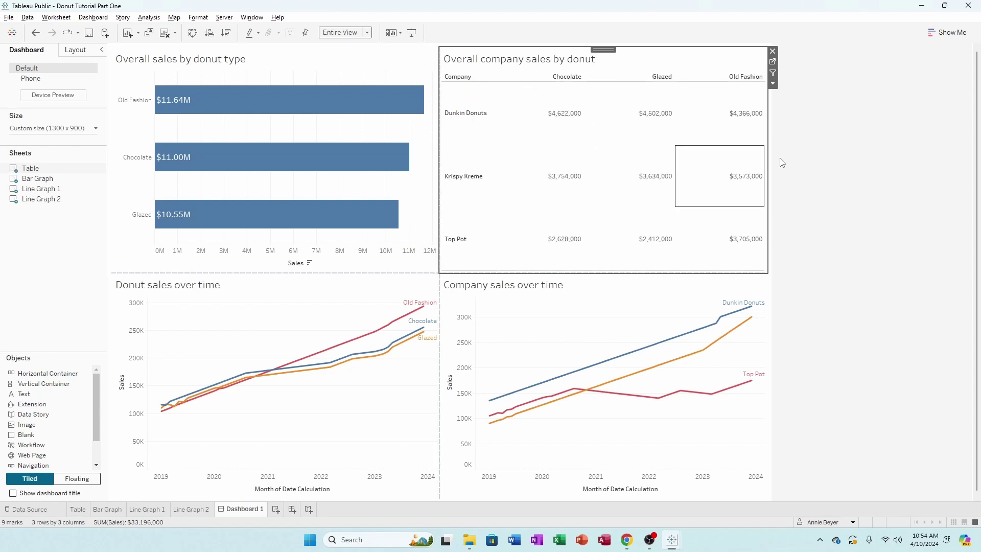
left_click(904, 161)
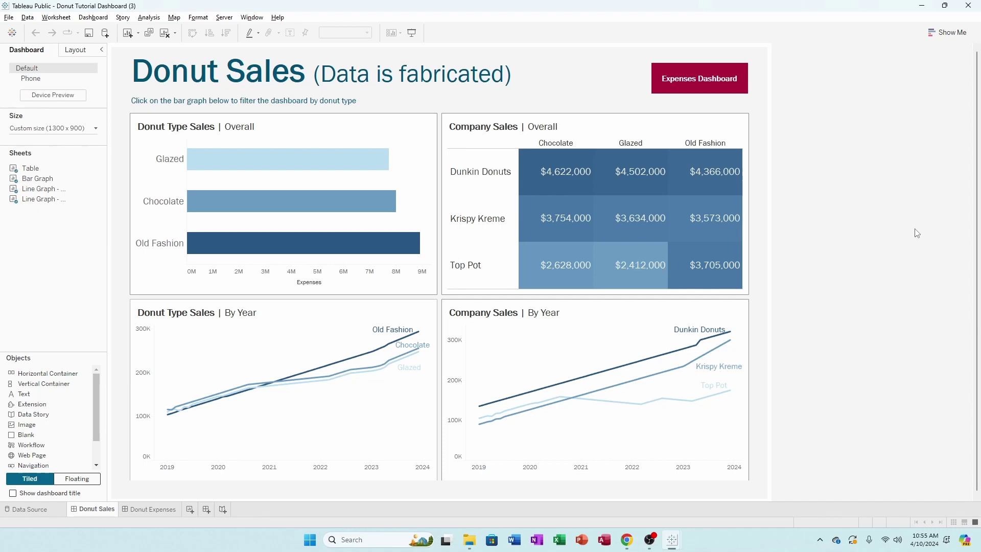
key("alt+Tab")
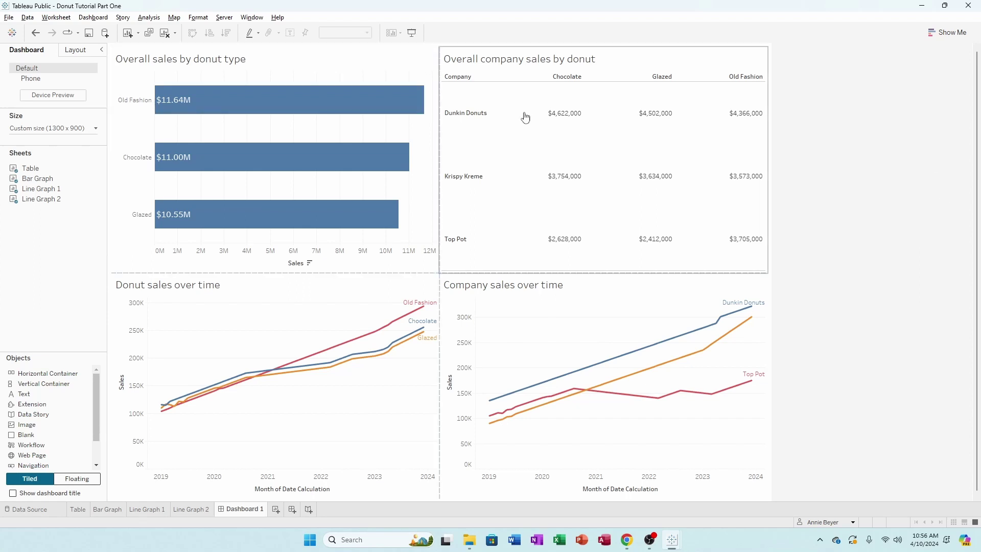
Jump from the dashboard's bar chart to its Bar Graph worksheet
left_click(299, 72)
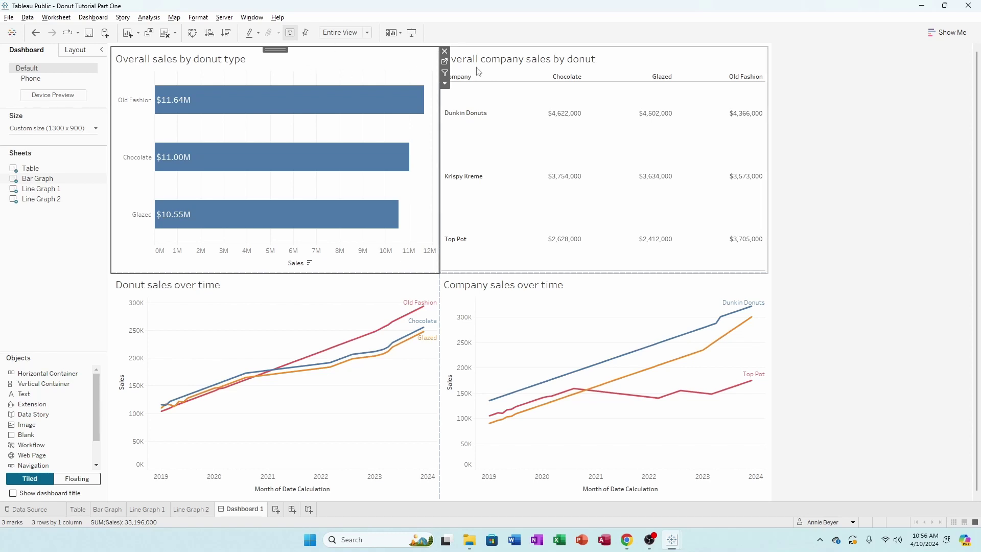
left_click(445, 62)
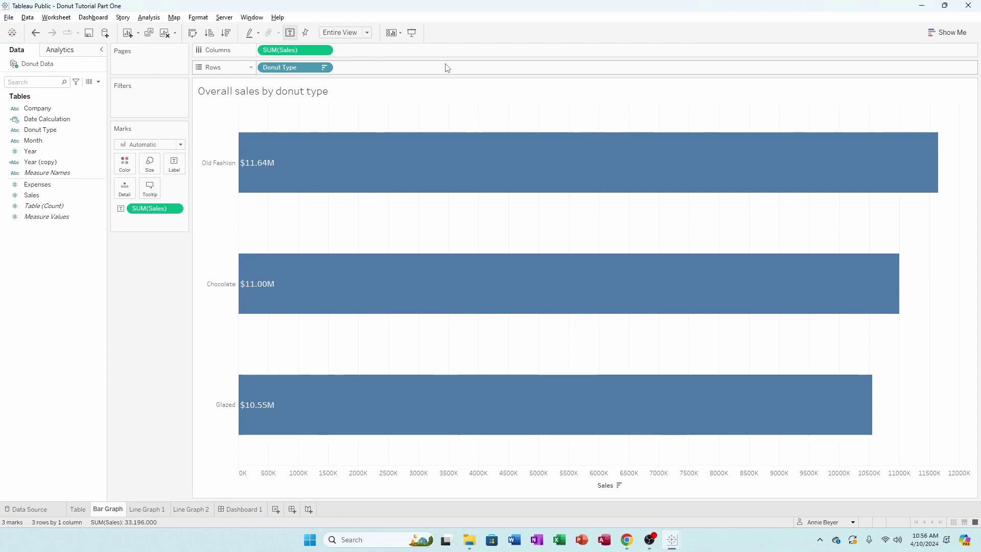
left_click(245, 509)
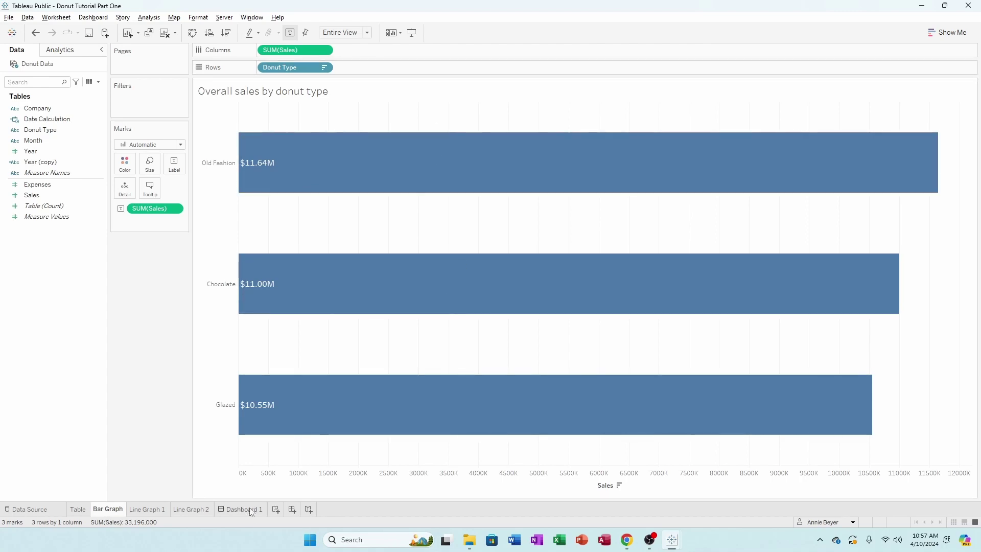
left_click(98, 511)
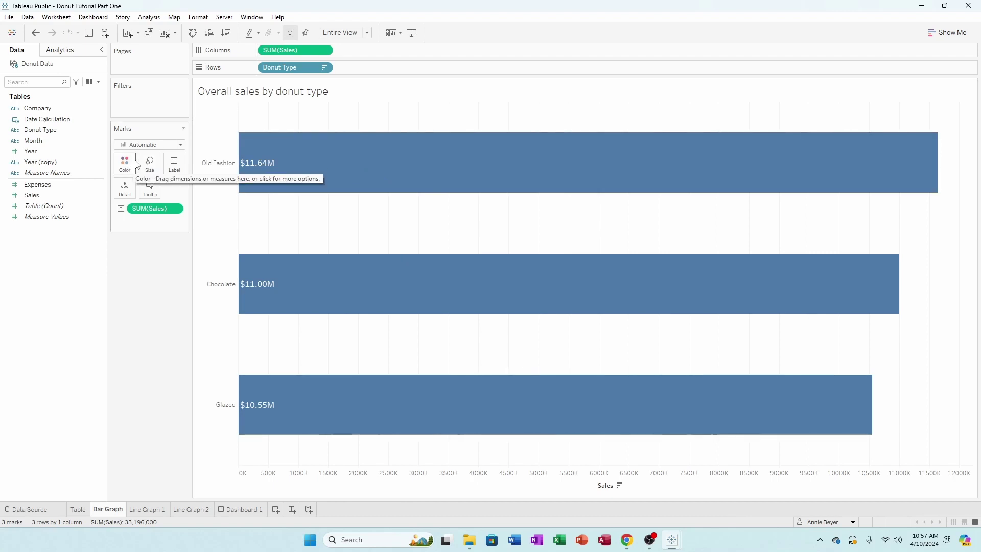
Colour the bars by Donut Type and assign the Blue palette's shades
left_click_drag(66, 131, 133, 167)
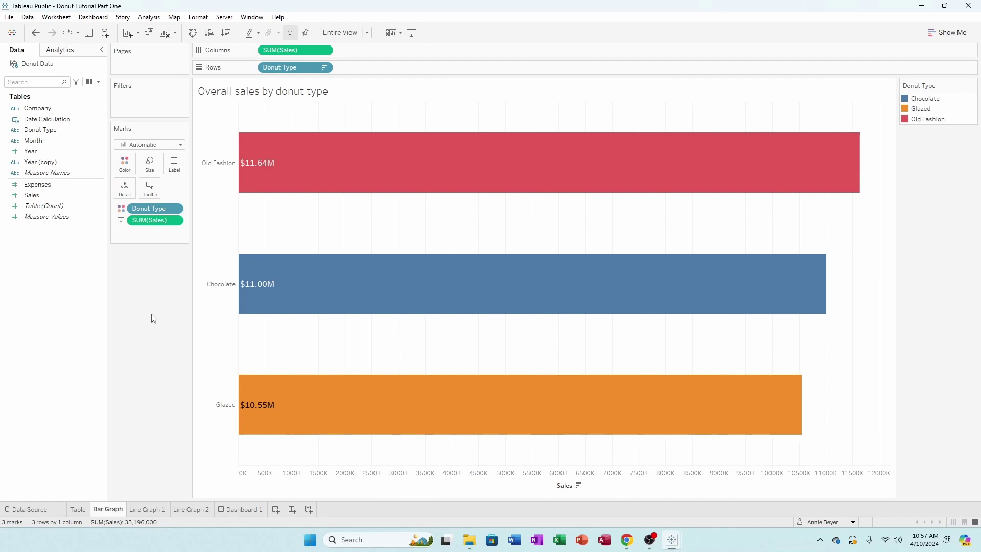
left_click(130, 174)
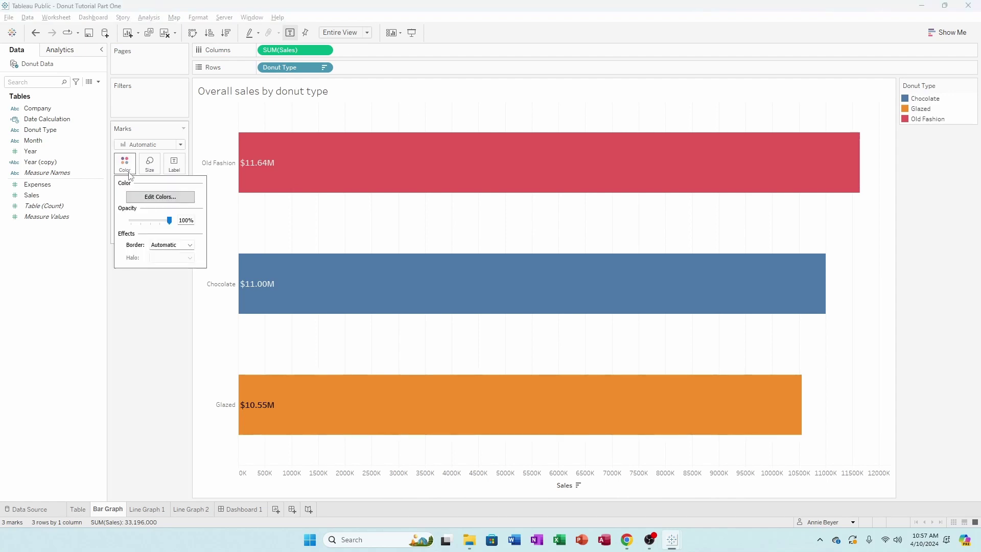
left_click(147, 197)
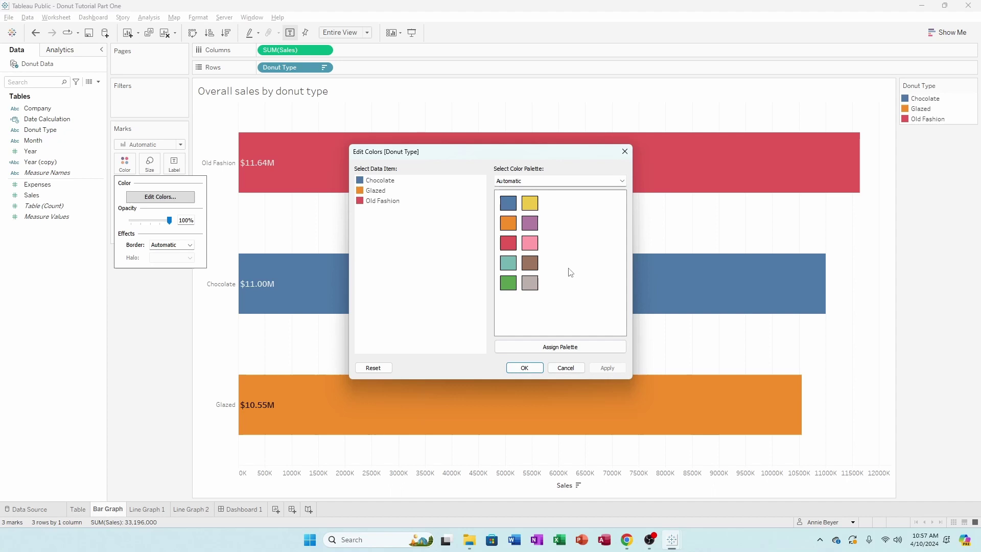
left_click(545, 182)
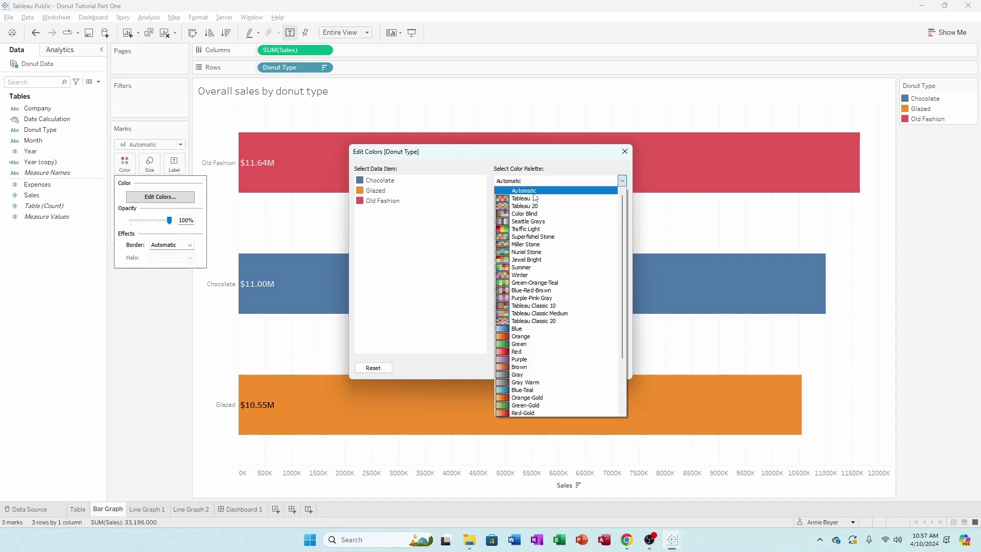
left_click(513, 190)
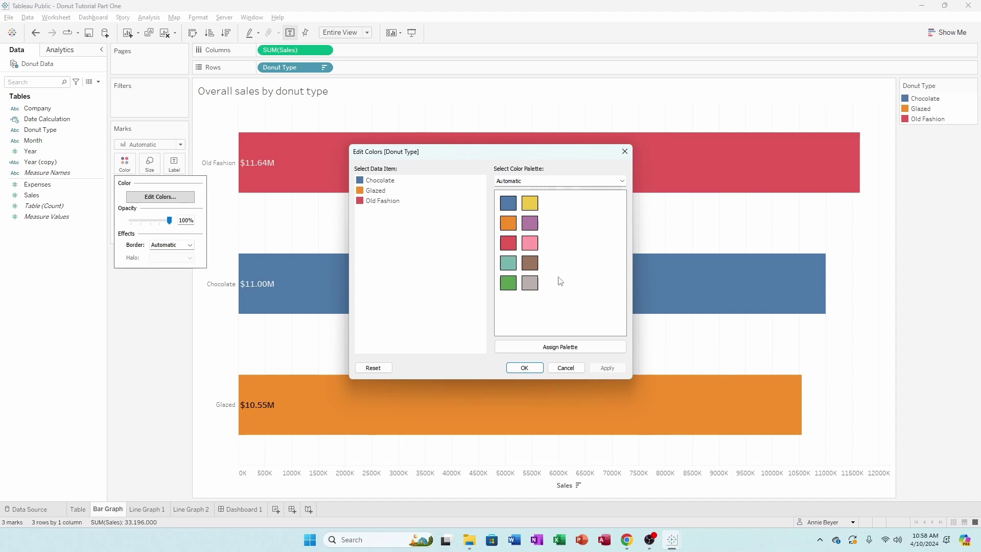
left_click(562, 183)
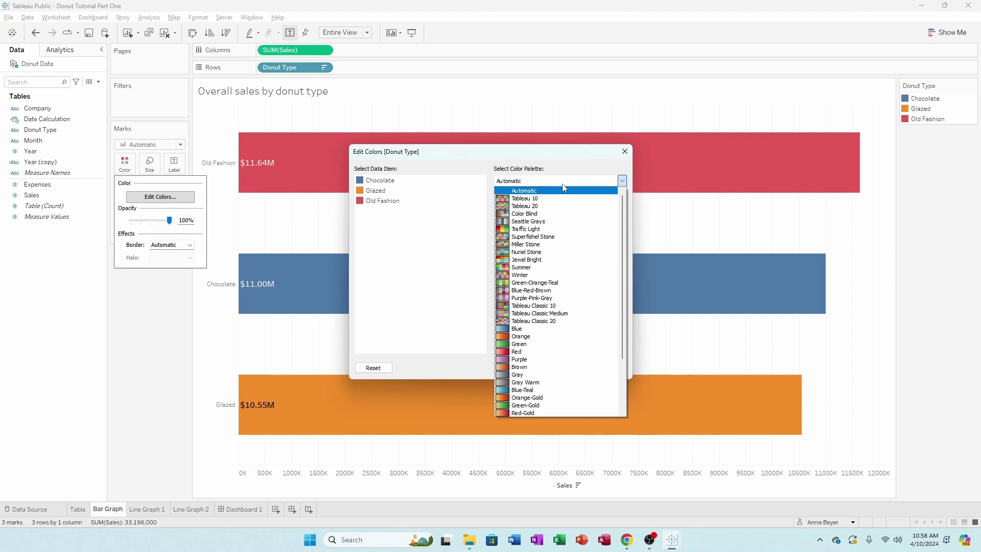
left_click(544, 330)
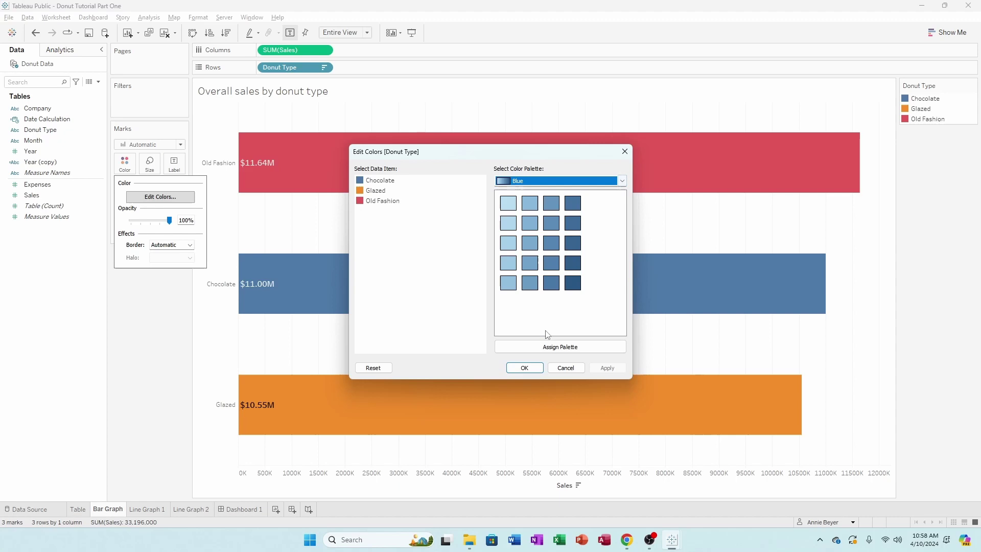
left_click(560, 347)
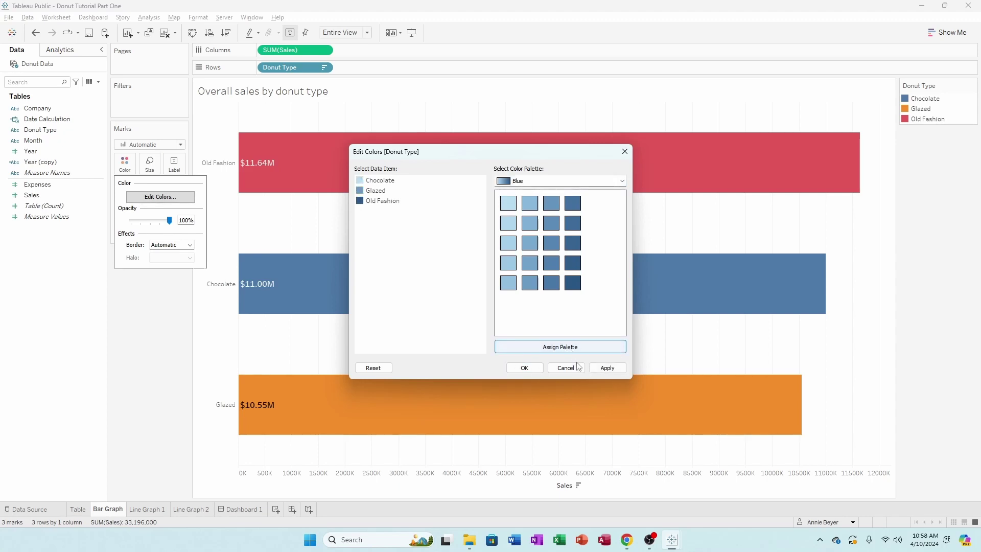
left_click(611, 370)
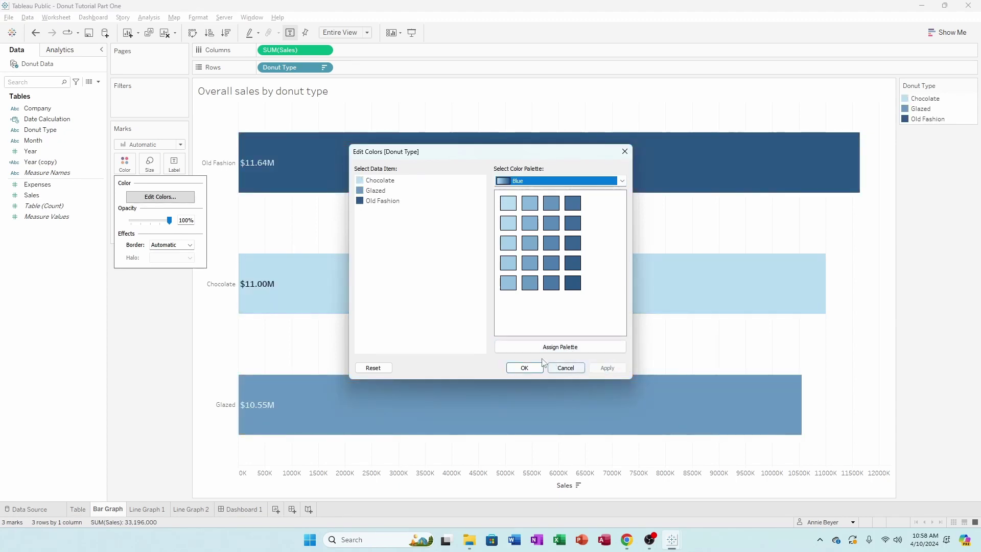
left_click_drag(476, 153, 734, 201)
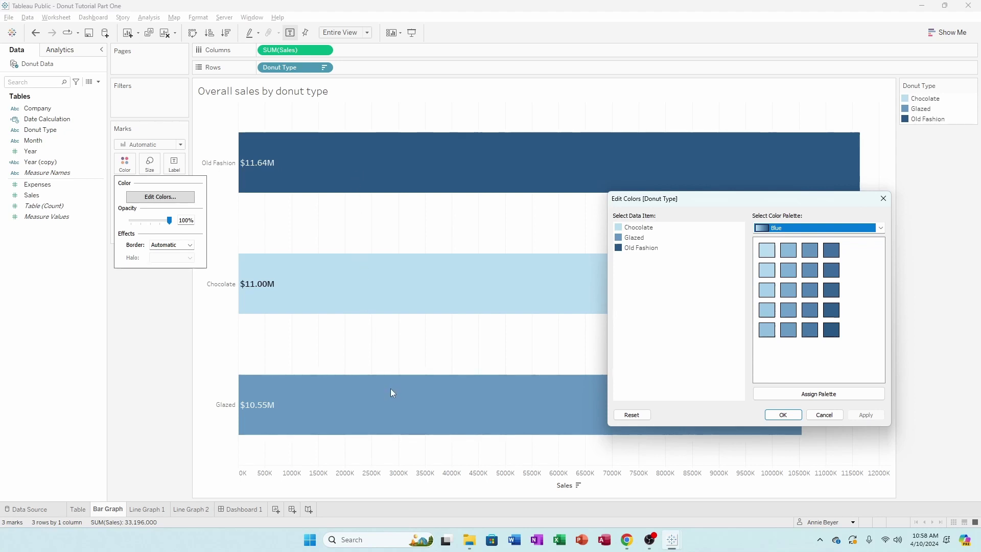
Give Glazed the lightest blue and Chocolate a medium blue, then apply
left_click(637, 241)
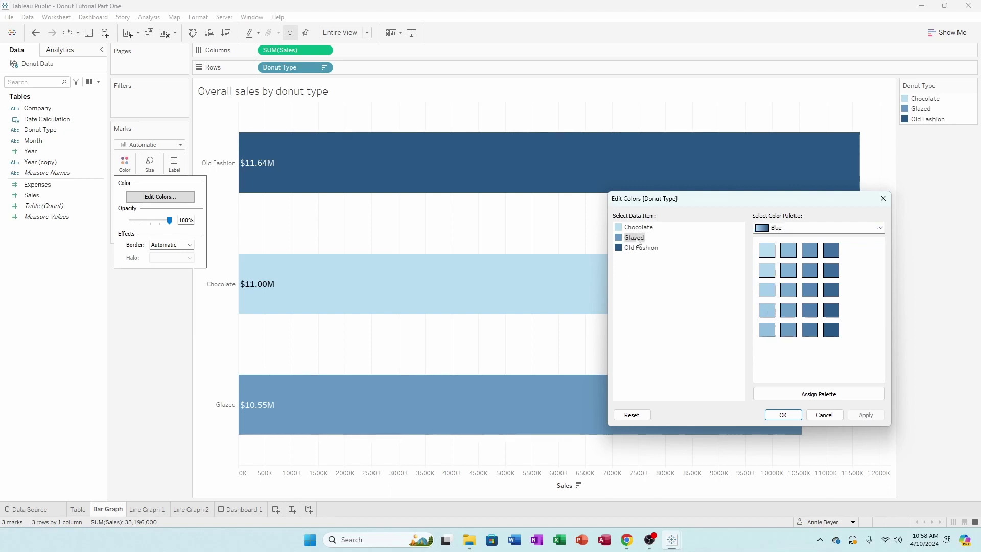
left_click(765, 256)
left_click(635, 230)
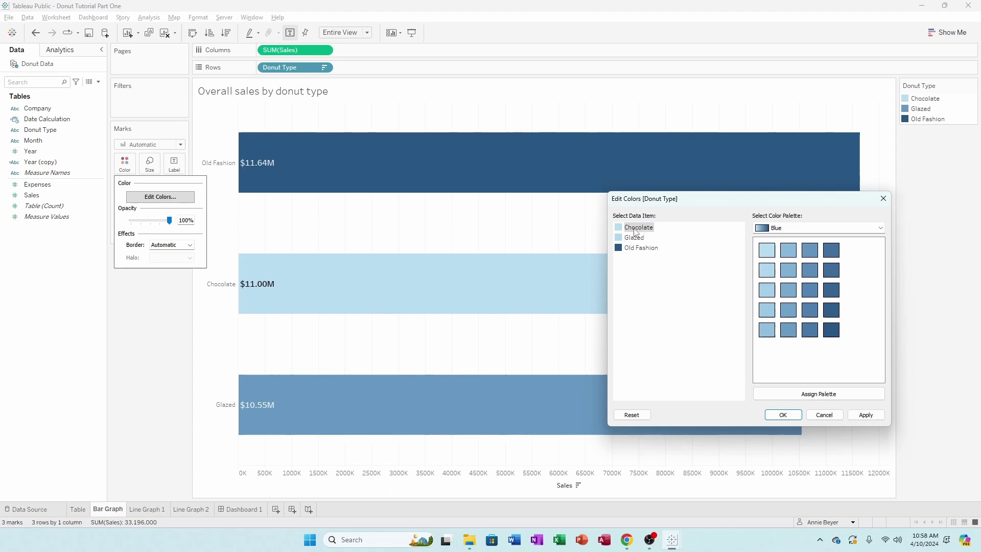
left_click(788, 327)
left_click(858, 417)
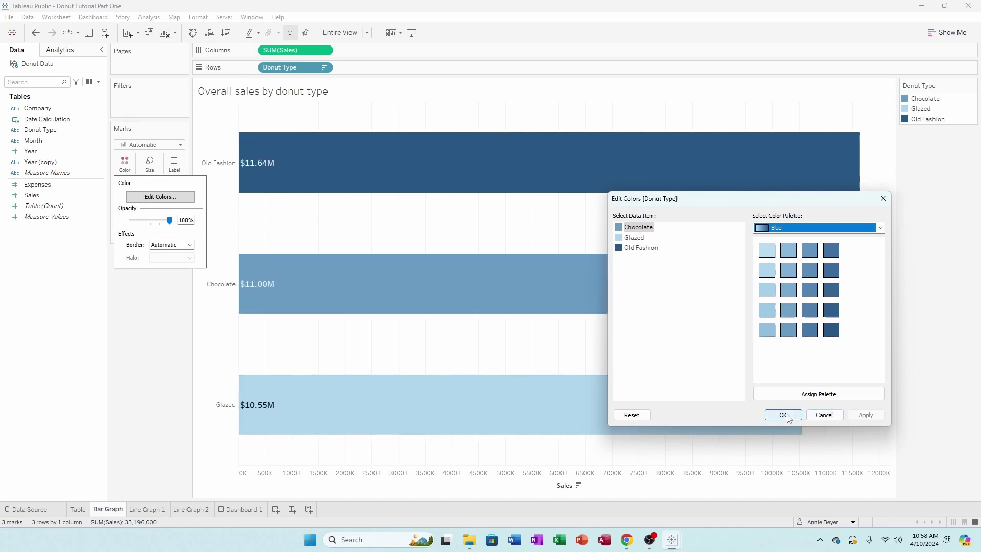
left_click(782, 414)
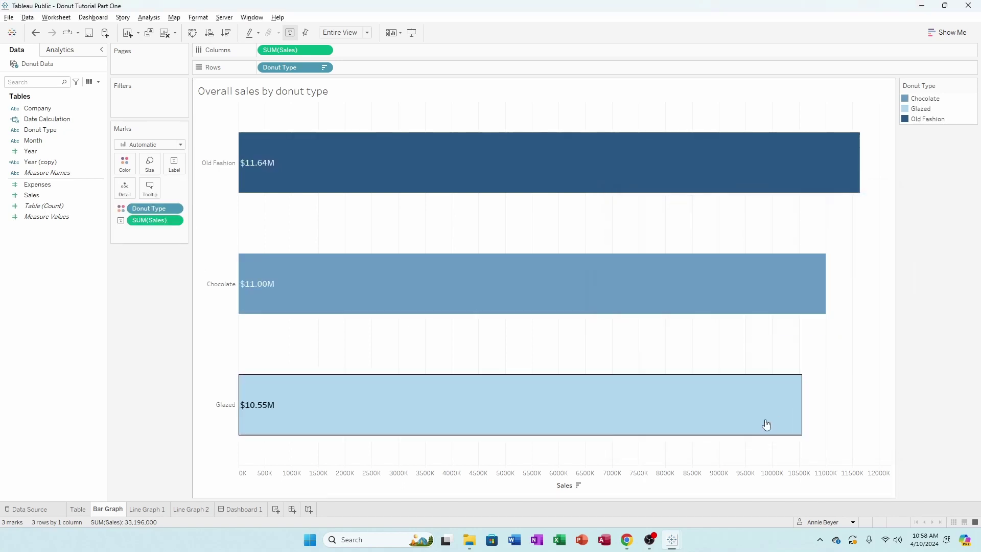
Set the bar value labels' font colour to white
mouse_move(239, 512)
left_click(175, 168)
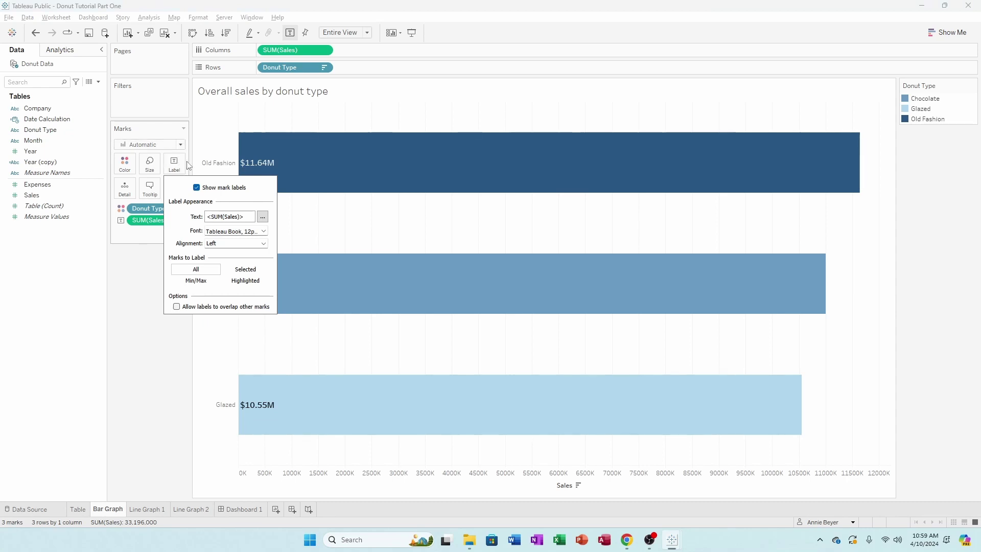
left_click(264, 231)
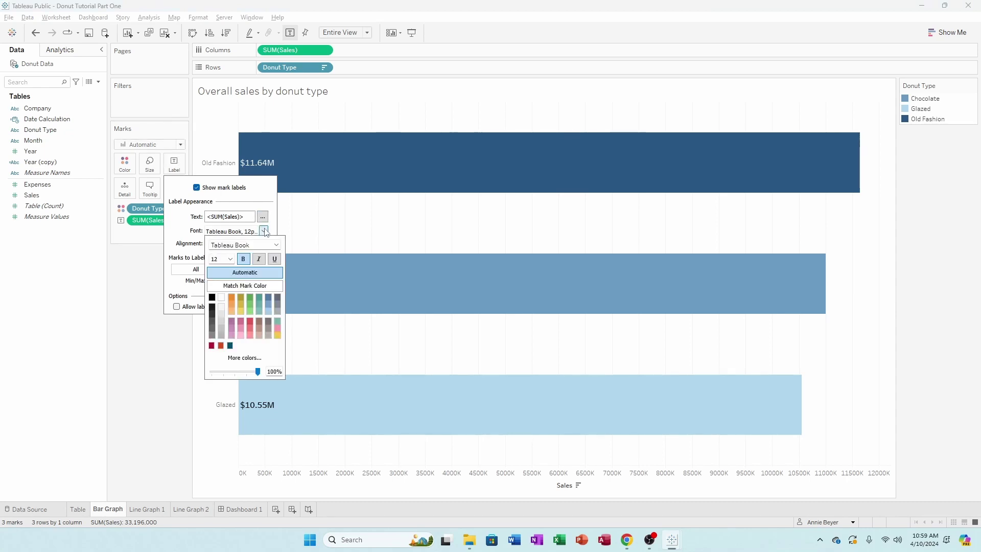
left_click(222, 304)
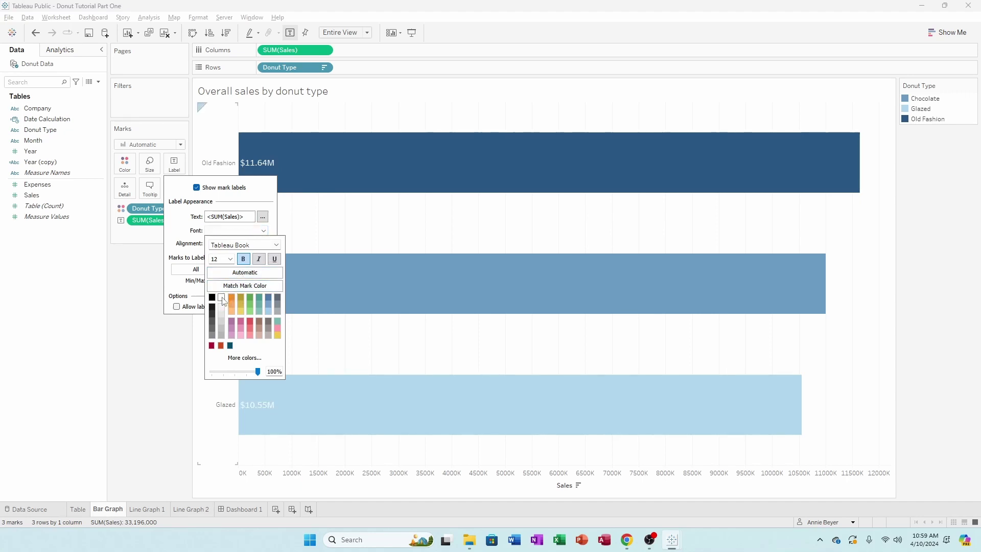
left_click(153, 318)
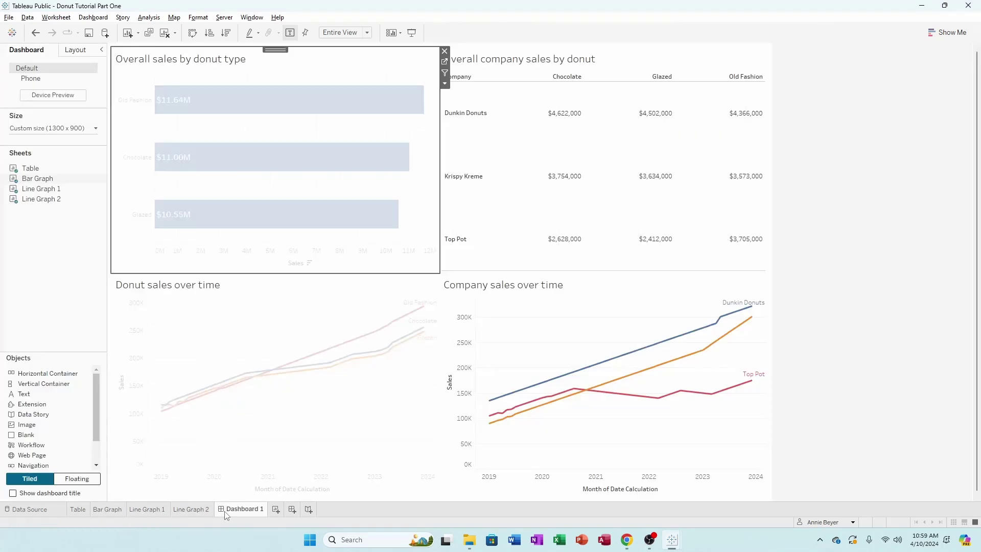
Set the company sales table to Entire View, check it on Dashboard 1, and return to Table
left_click(225, 510)
left_click(831, 230)
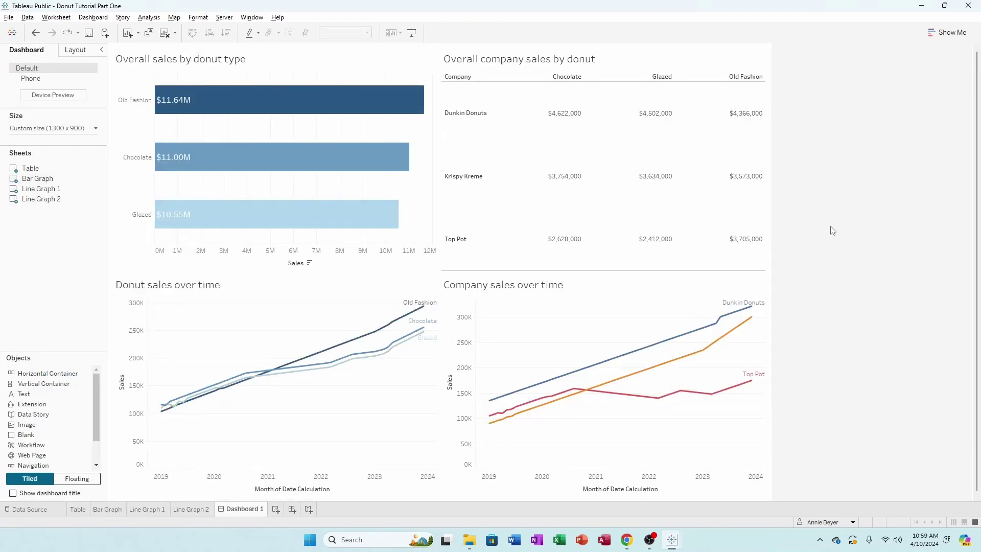
left_click(483, 58)
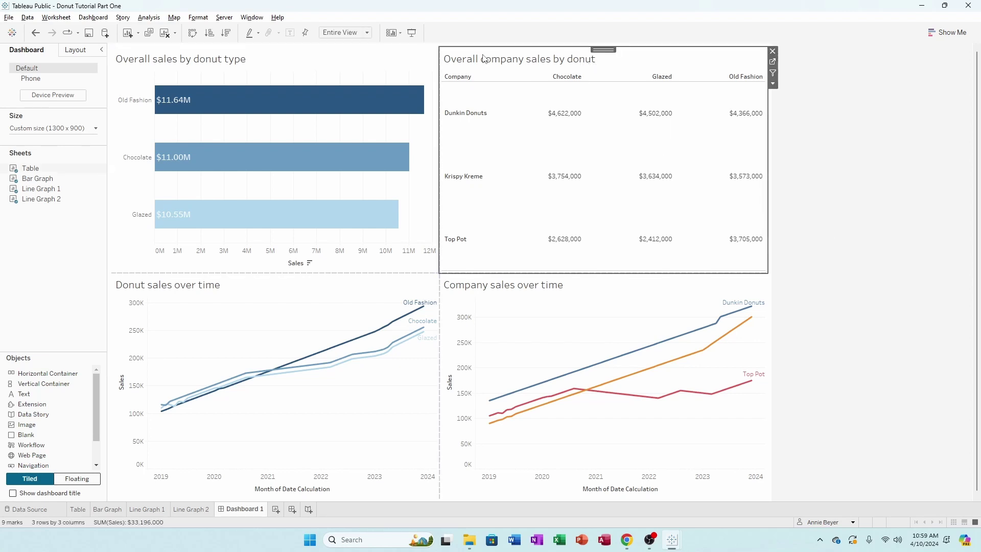
left_click(773, 62)
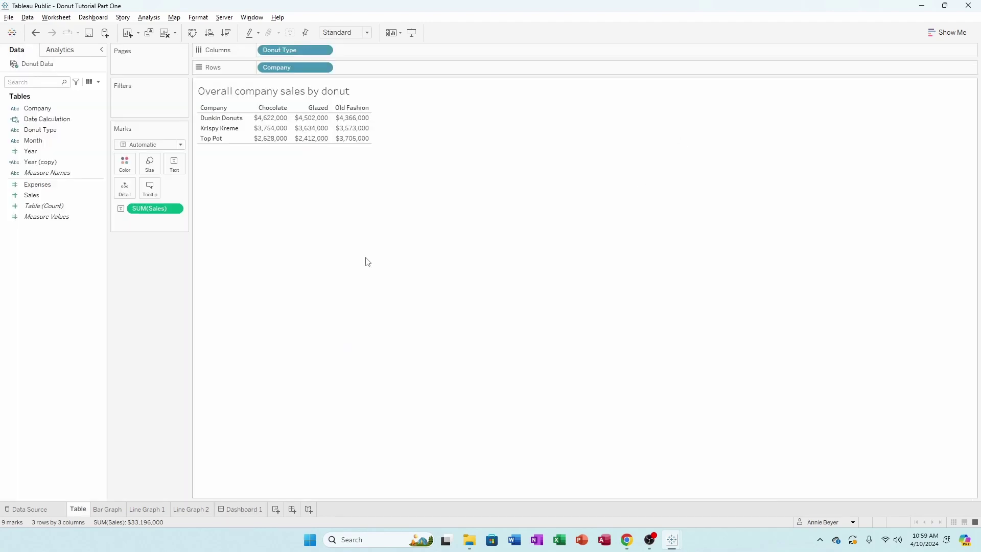
left_click(368, 33)
left_click(360, 70)
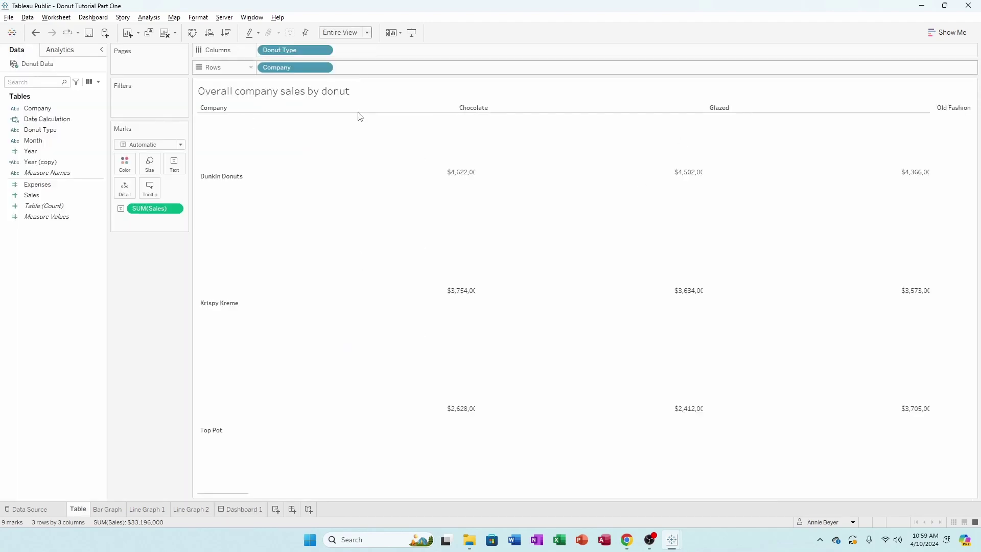
left_click(229, 513)
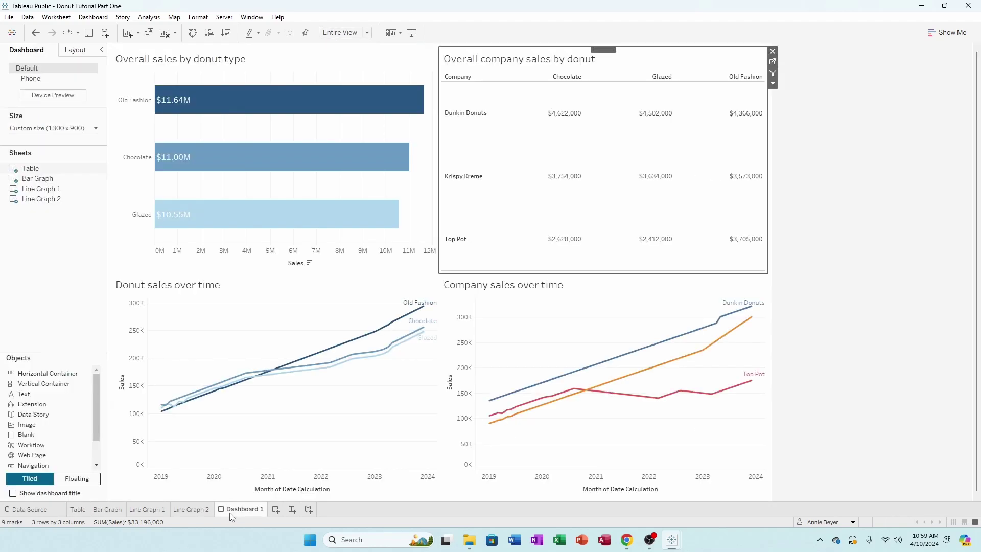
left_click(78, 509)
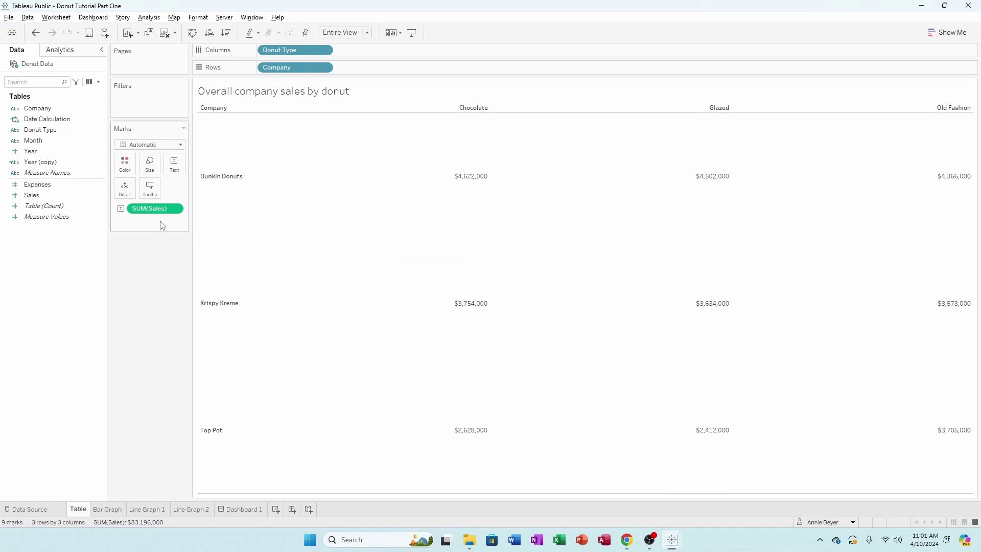
Drag Sales onto Color to shade the company table in blues, $2,412,000 to $4,622,000
left_click_drag(55, 203, 126, 173)
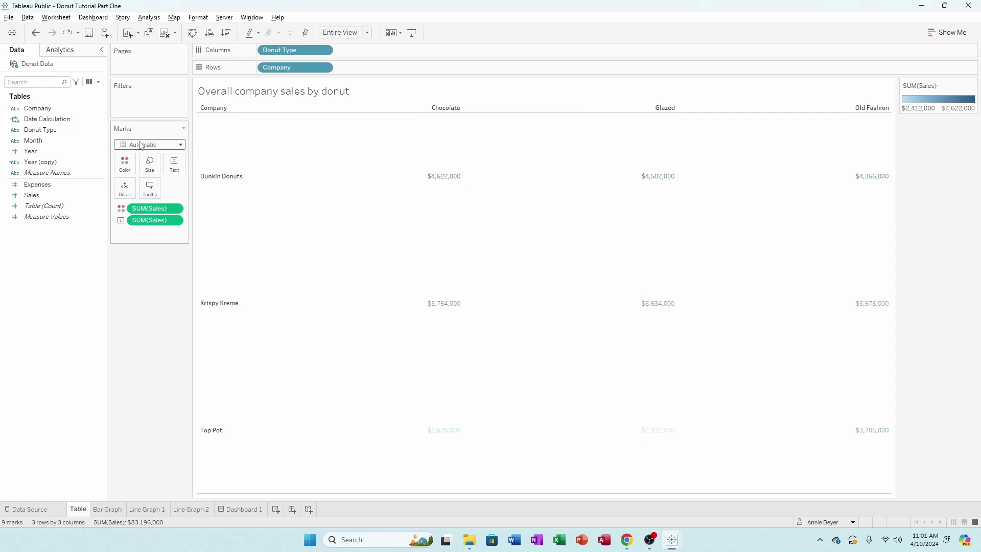
Change the company table's mark type to Square so each cell fills with colour
left_click(140, 146)
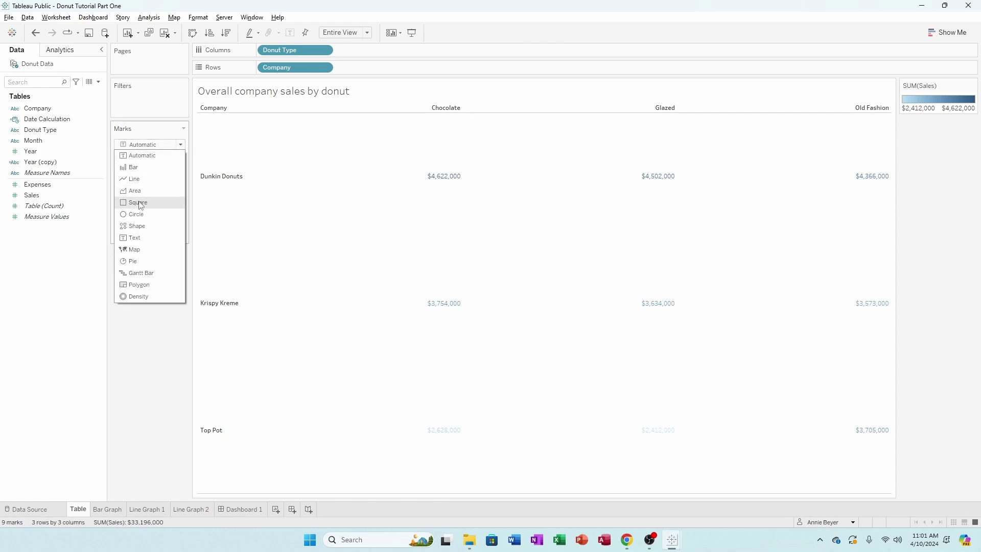
left_click(137, 203)
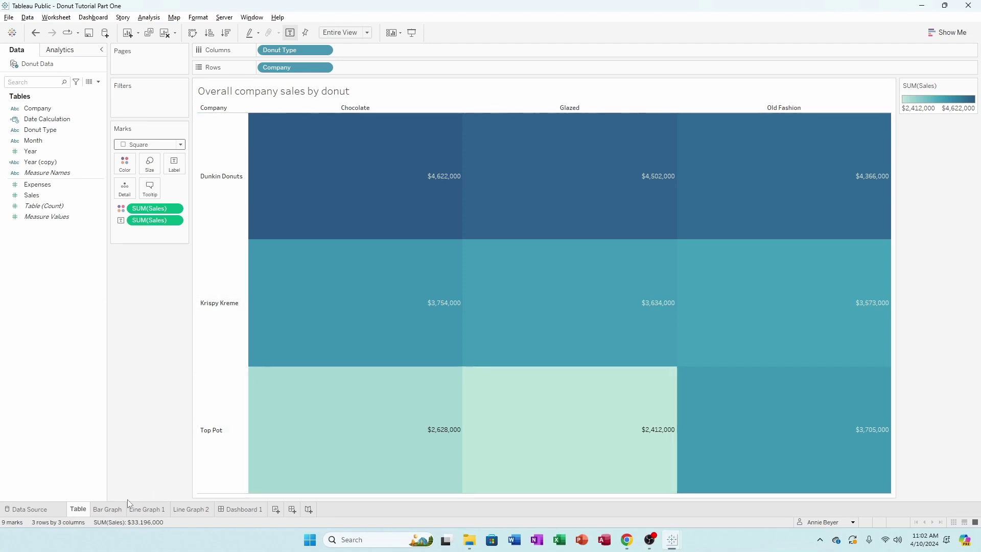
Switch the Table worksheet's Sales colour gradient to the Blue palette and confirm it
left_click(240, 510)
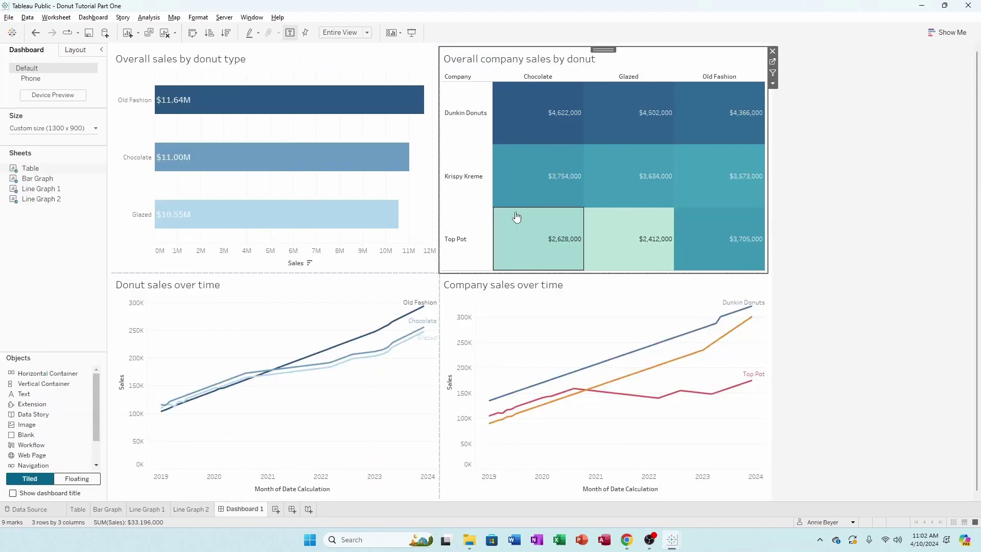
left_click(773, 61)
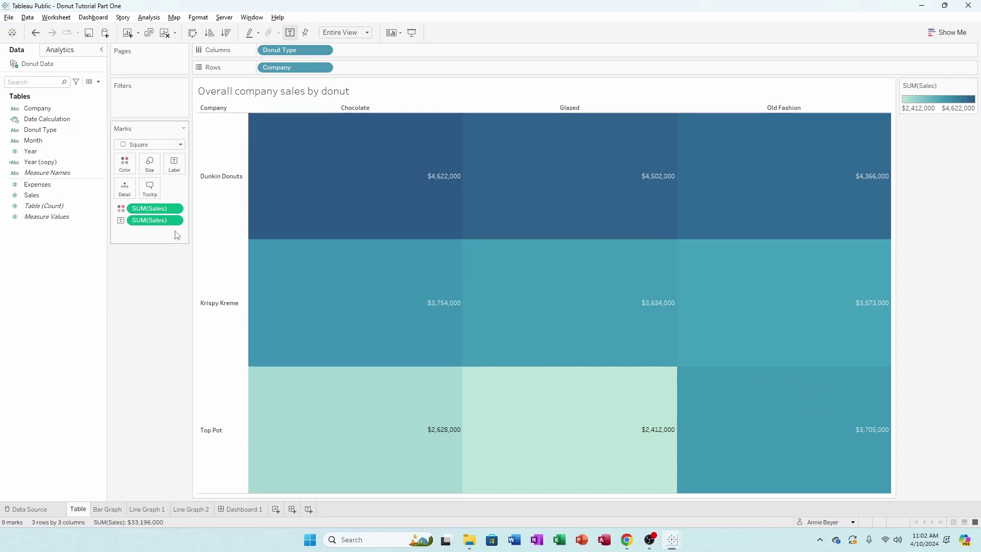
left_click(128, 170)
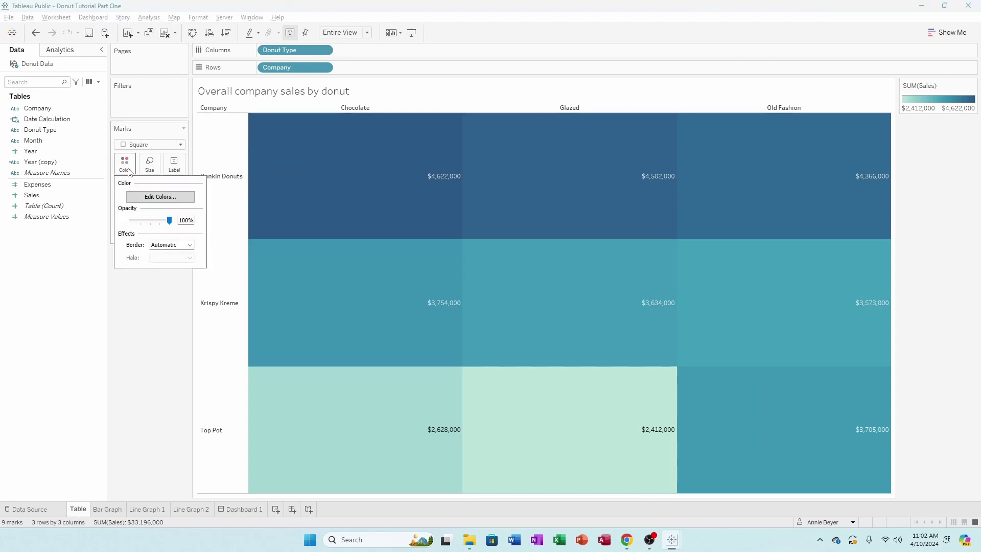
left_click(156, 200)
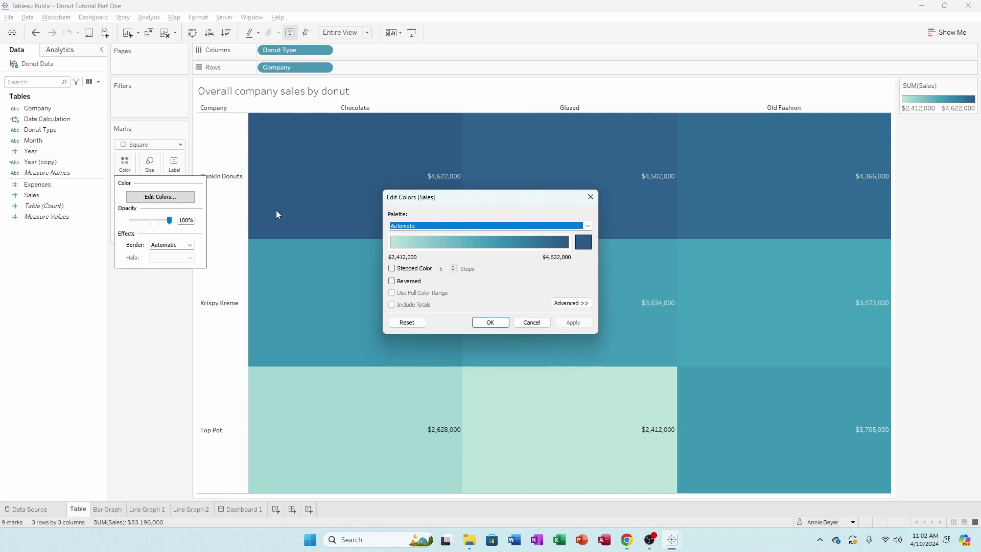
left_click(501, 226)
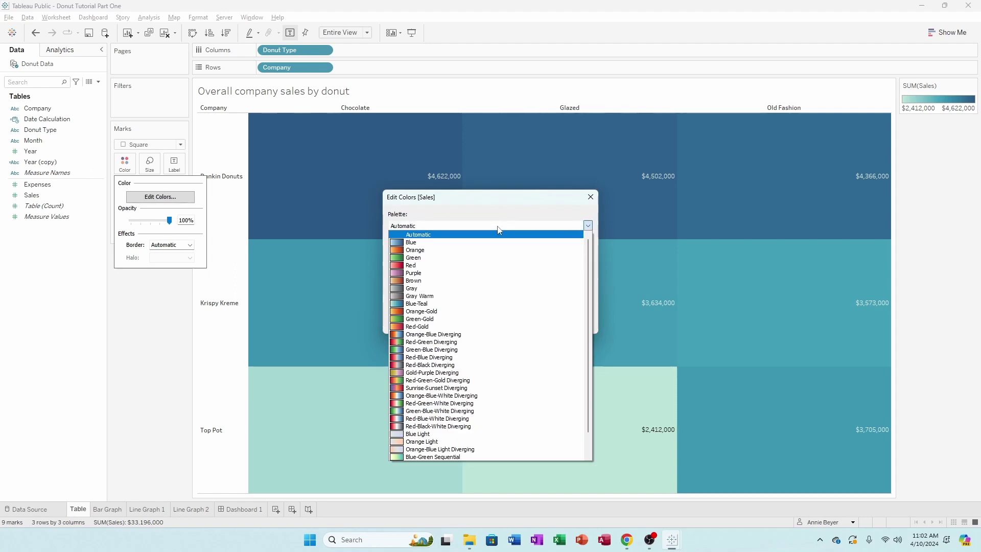
left_click(491, 243)
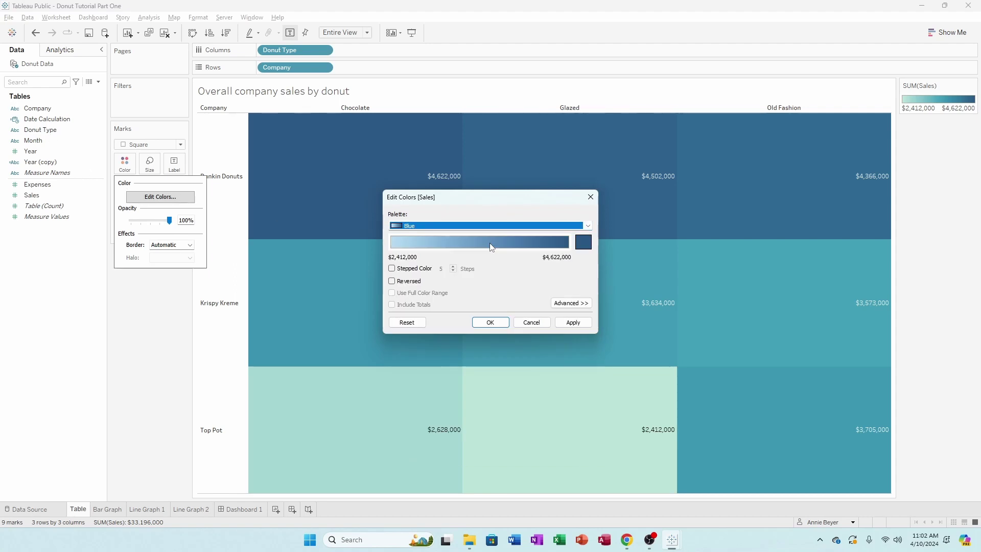
left_click(563, 324)
left_click(490, 322)
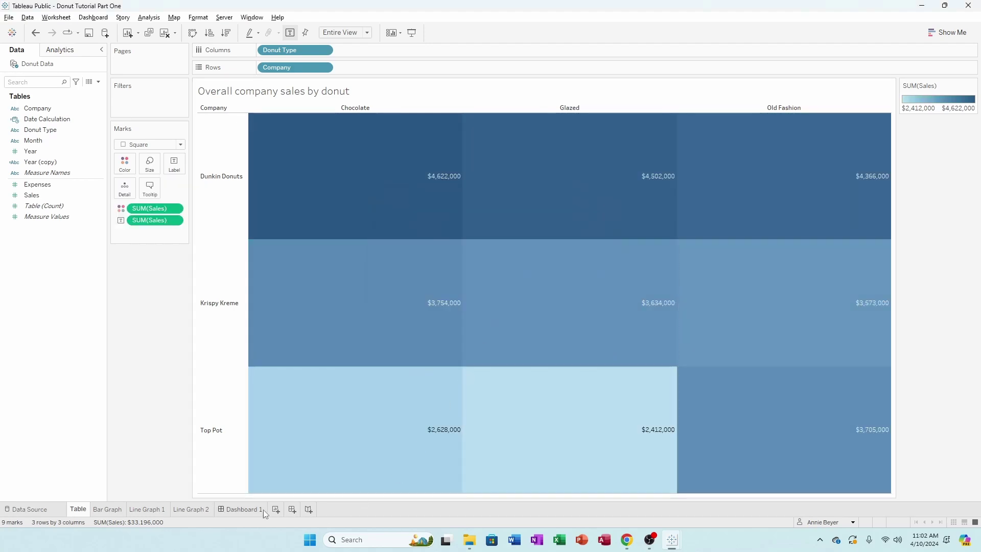
Compare colours on Dashboard 1, then open the Overall sales by donut type chart's worksheet
left_click(239, 510)
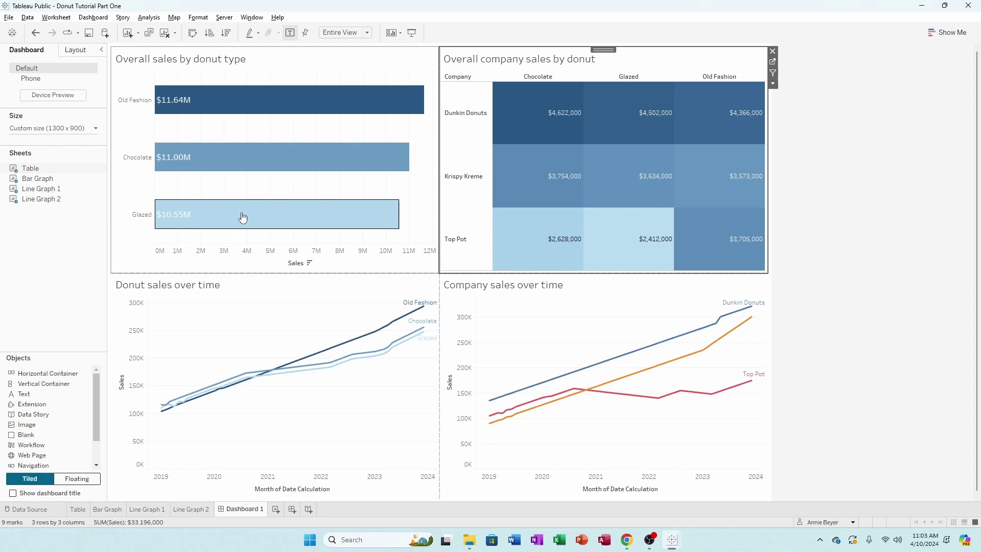
left_click(804, 164)
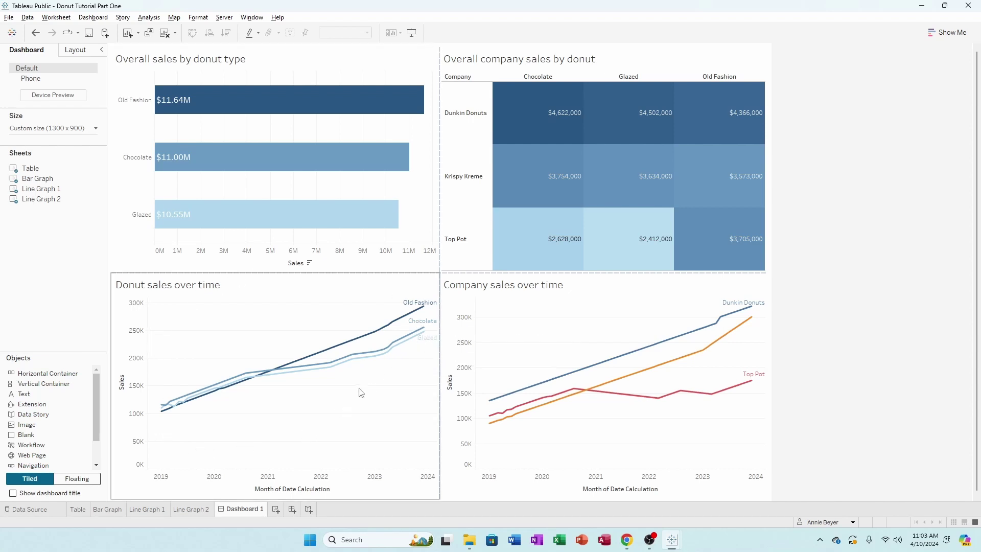
left_click(435, 69)
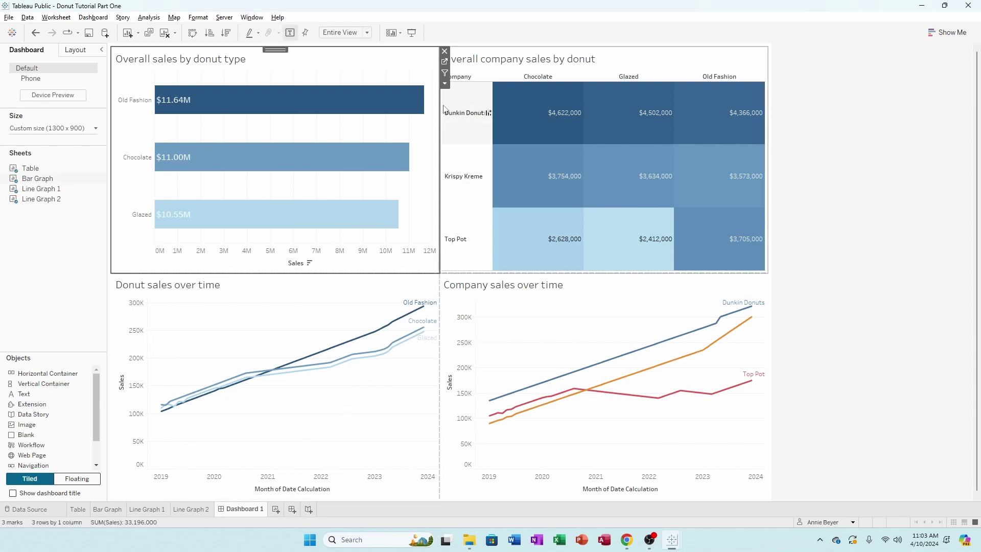
left_click(444, 62)
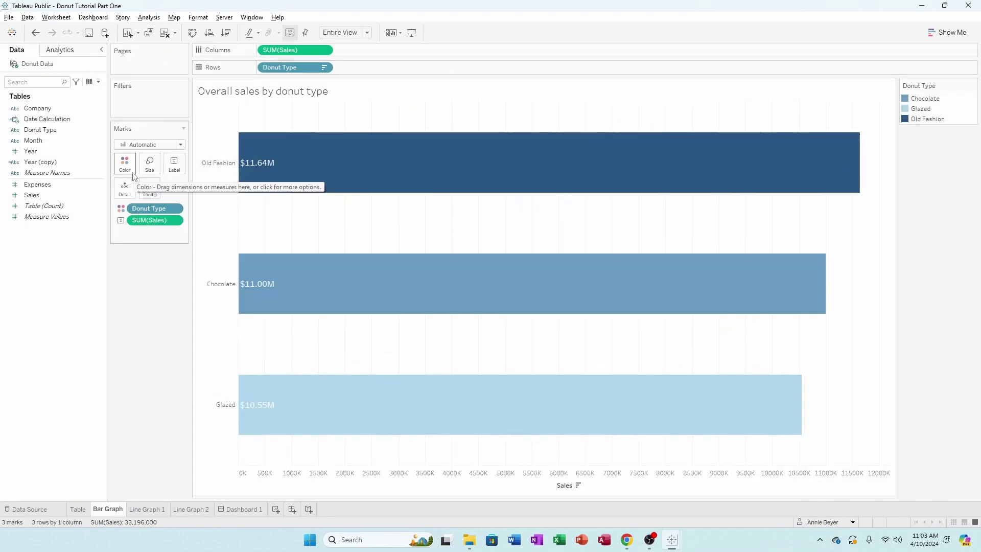
Browse the other worksheets, return to Dashboard 1 and select the Company sales over time chart
left_click(144, 511)
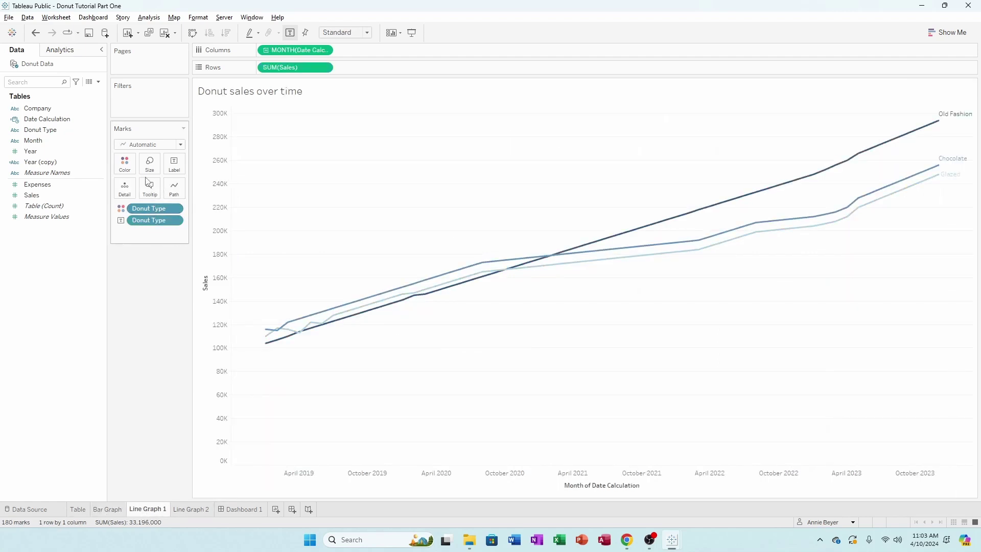
left_click(118, 510)
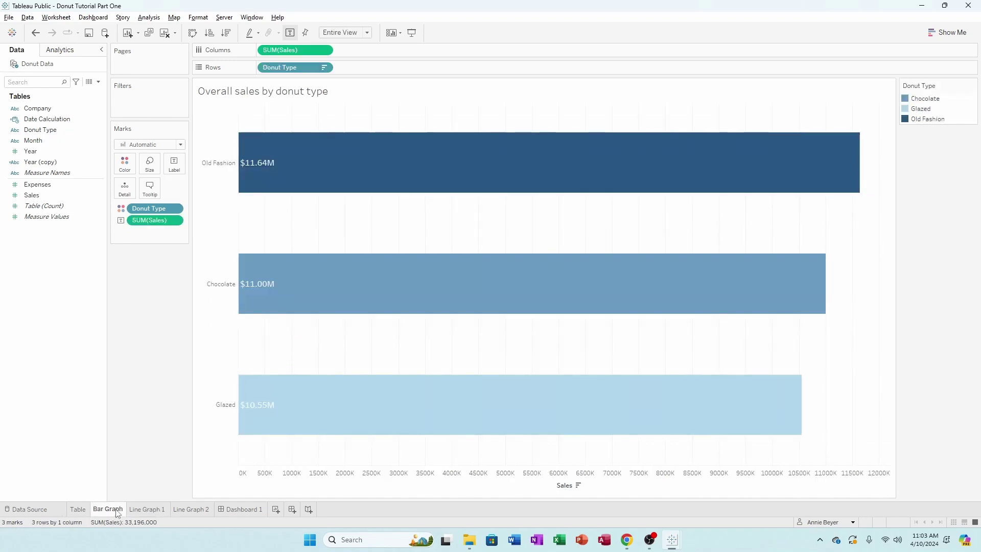
left_click(139, 510)
left_click(120, 510)
left_click(85, 510)
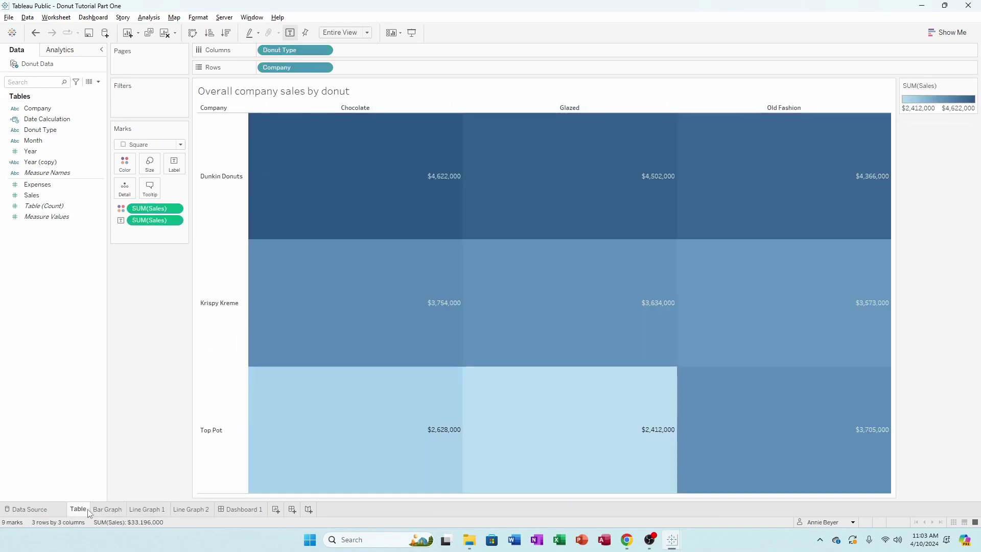
left_click(229, 510)
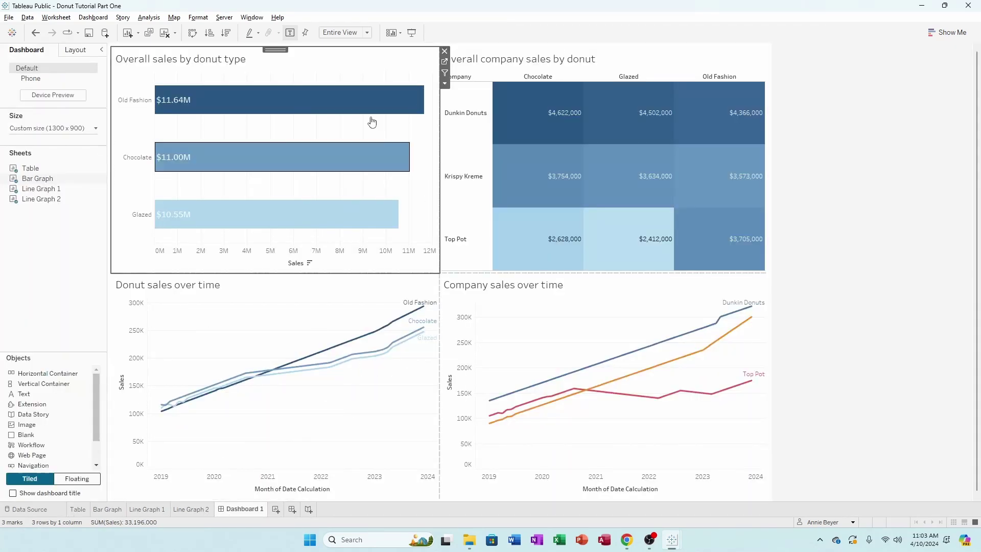
left_click(336, 444)
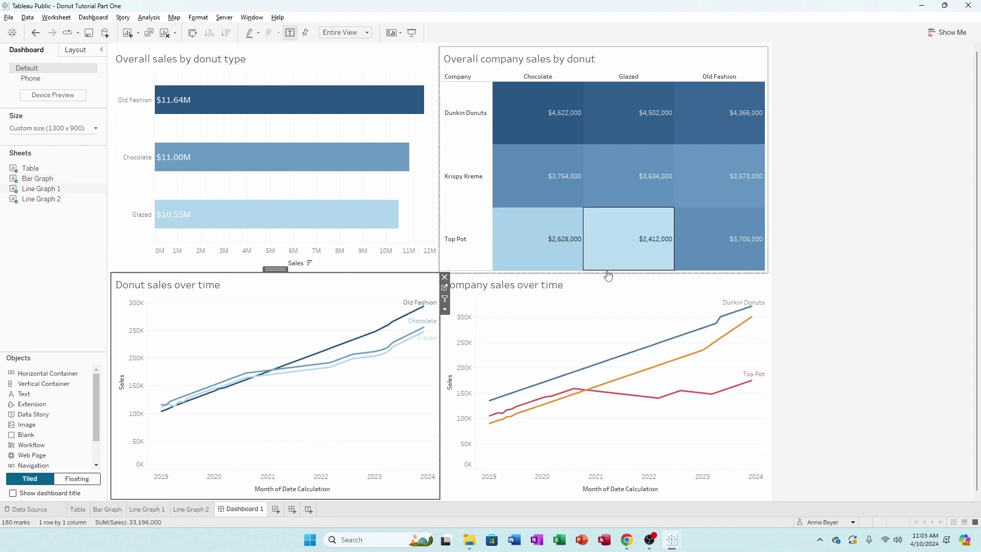
left_click(606, 324)
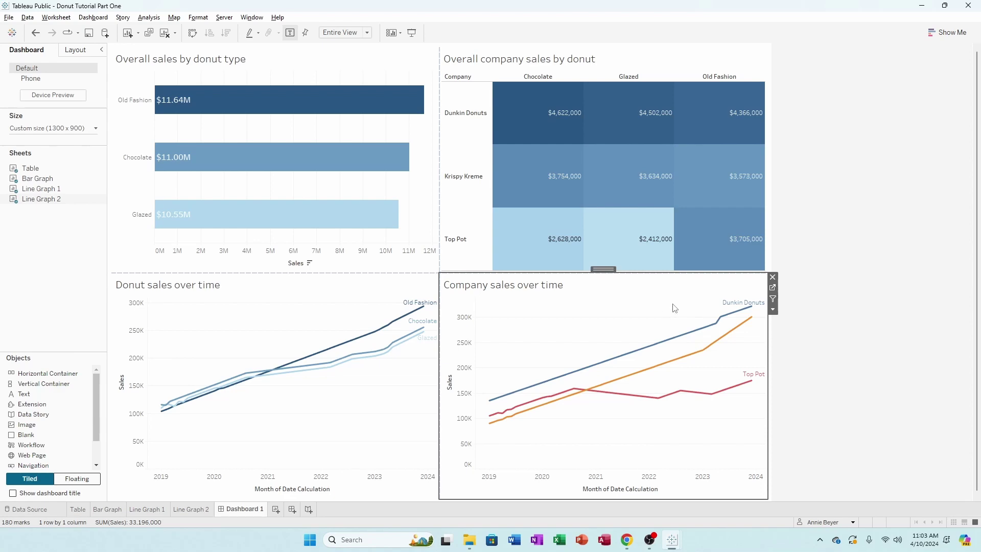
Open the Company sales over time worksheet and assign the Blue palette to the company lines
left_click(772, 287)
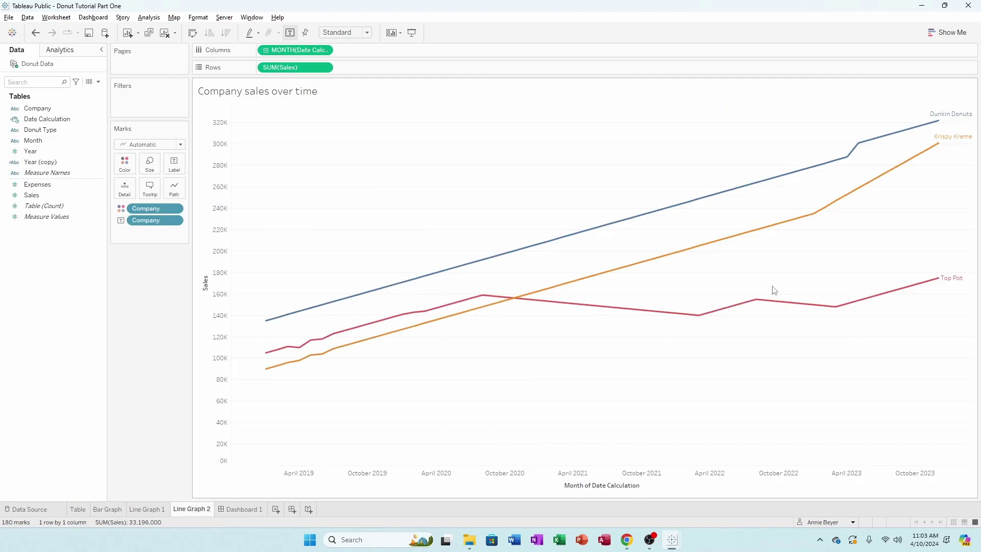
mouse_move(282, 346)
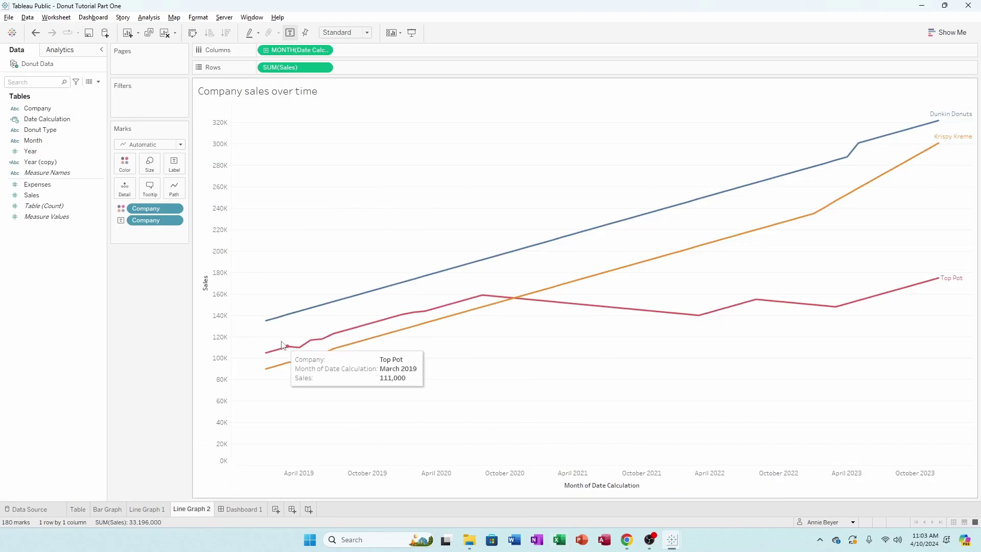
left_click(125, 164)
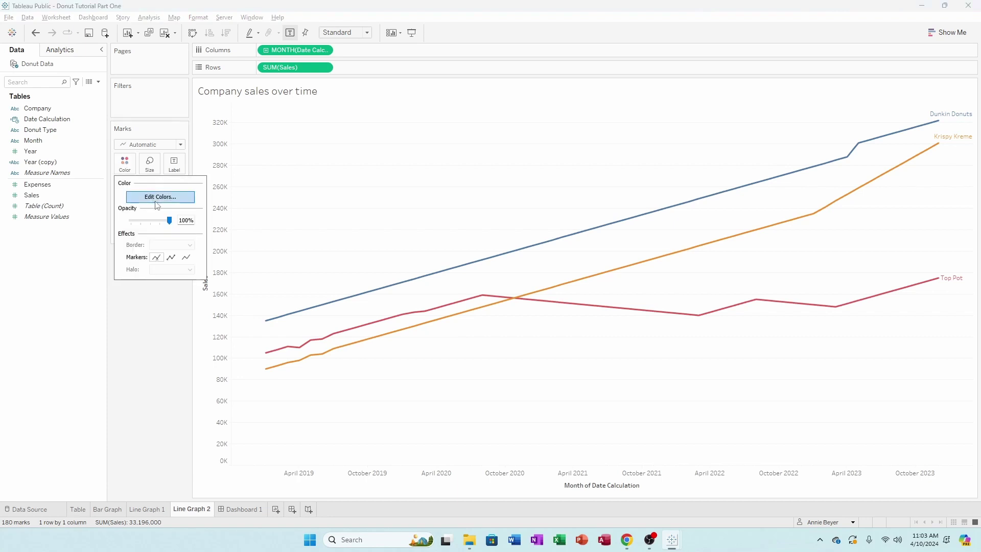
left_click(158, 326)
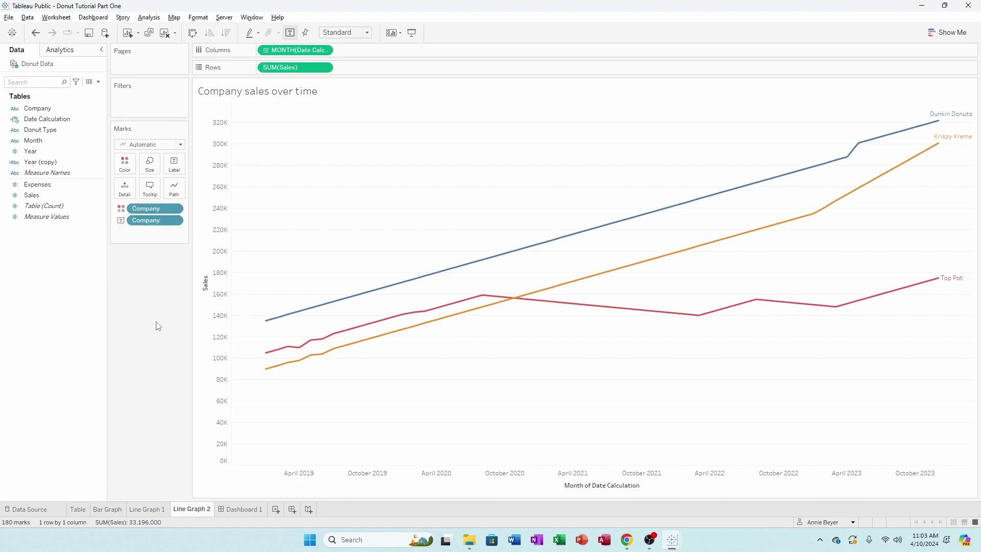
left_click(124, 164)
left_click(159, 197)
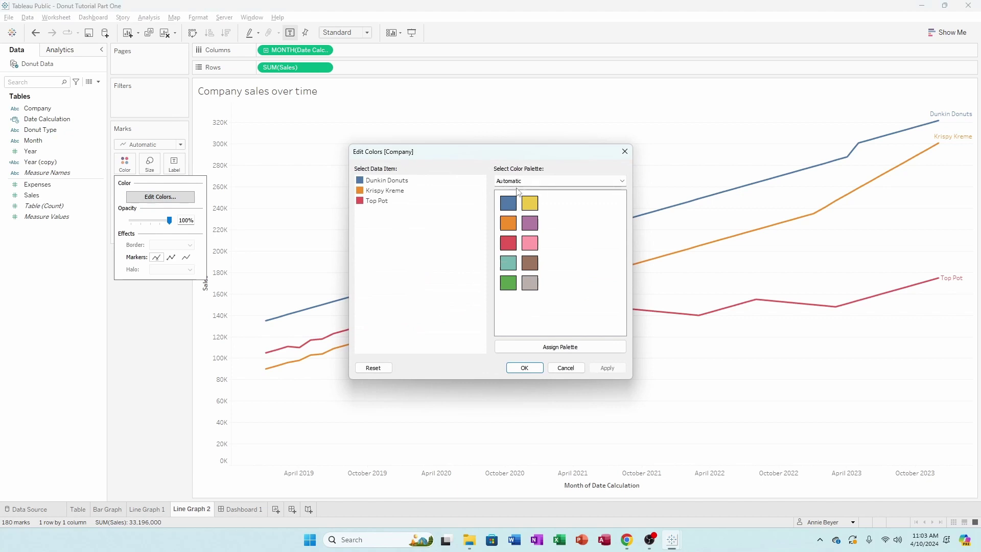
left_click(523, 183)
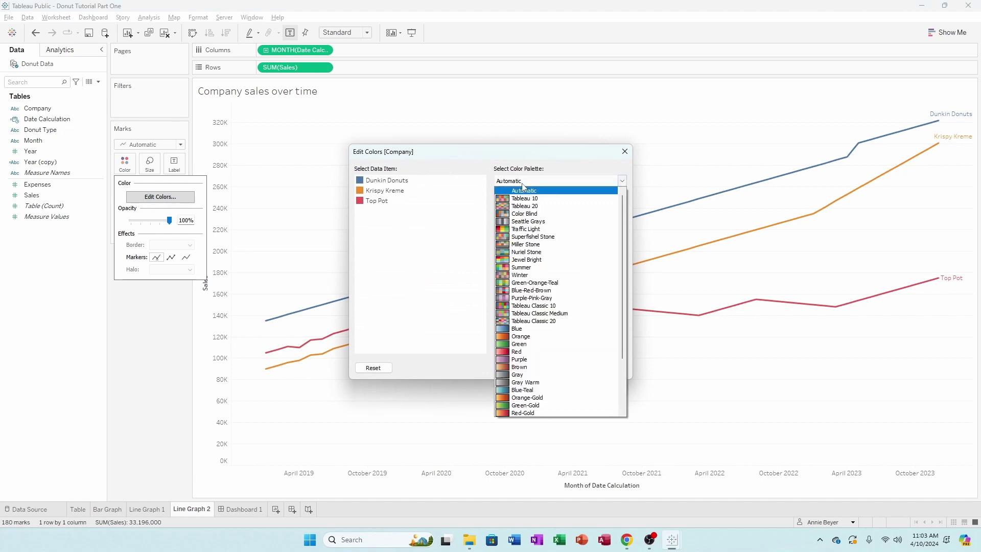
left_click(559, 330)
left_click(571, 349)
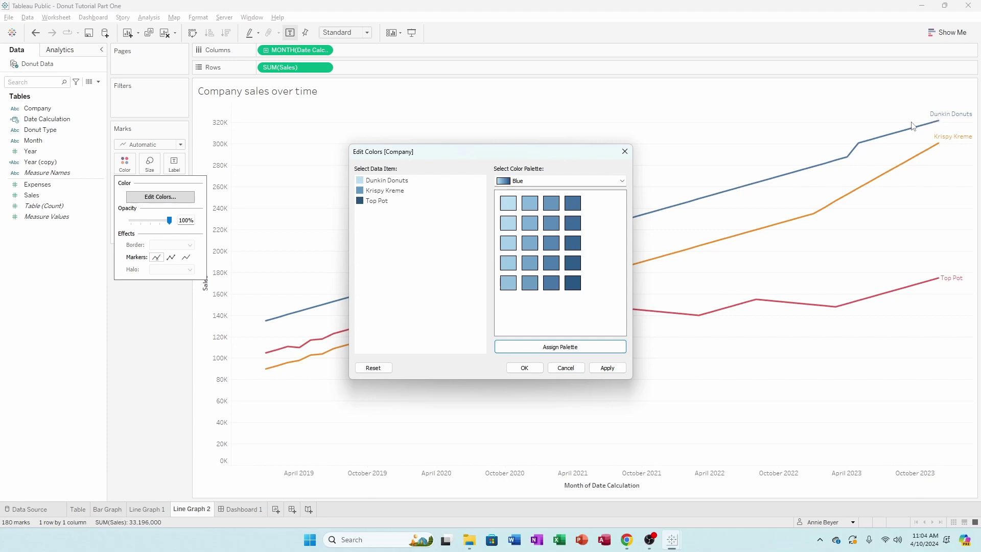
Give Dunkin Donuts the darkest blue and Top Pot the lightest, then apply and confirm
left_click(384, 181)
left_click(573, 283)
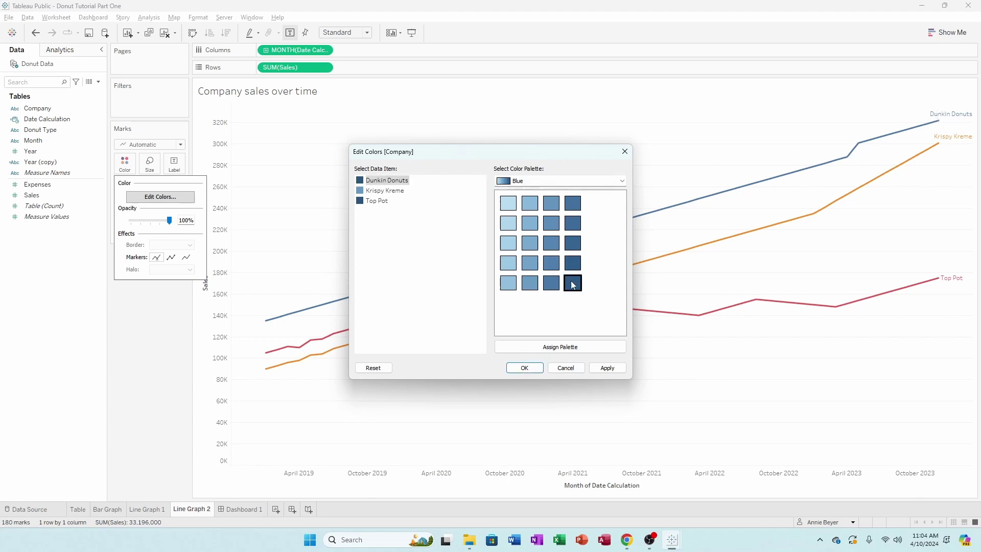
left_click(375, 203)
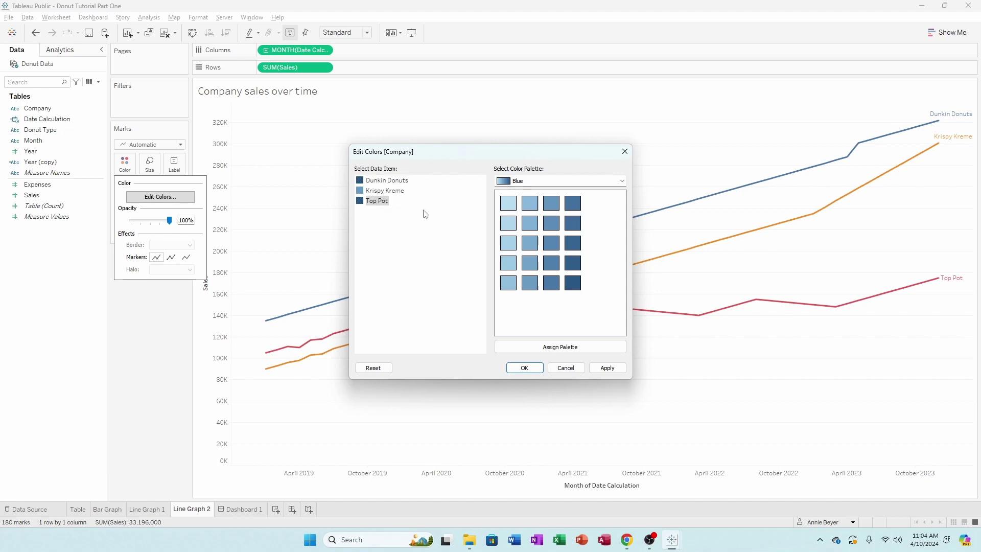
left_click(508, 203)
left_click(608, 368)
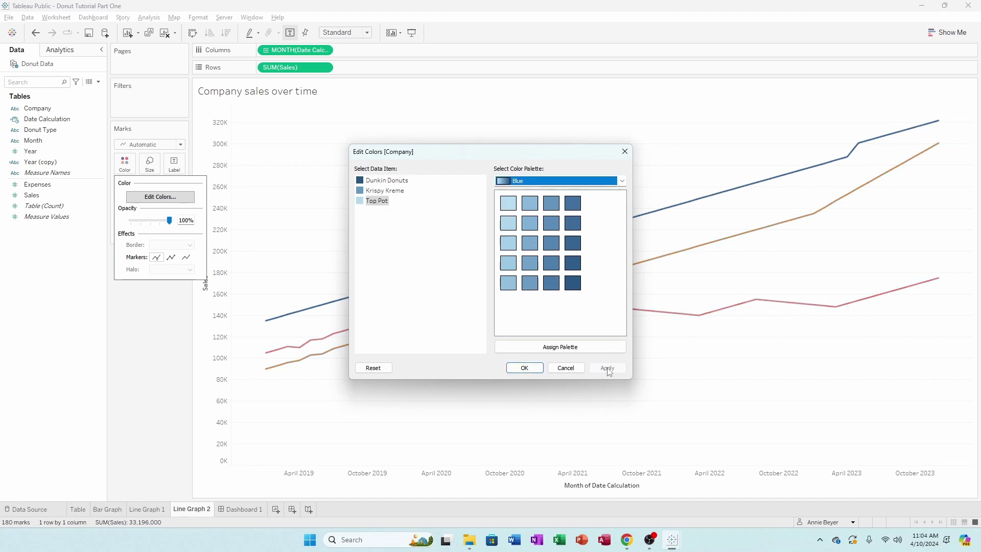
left_click(525, 368)
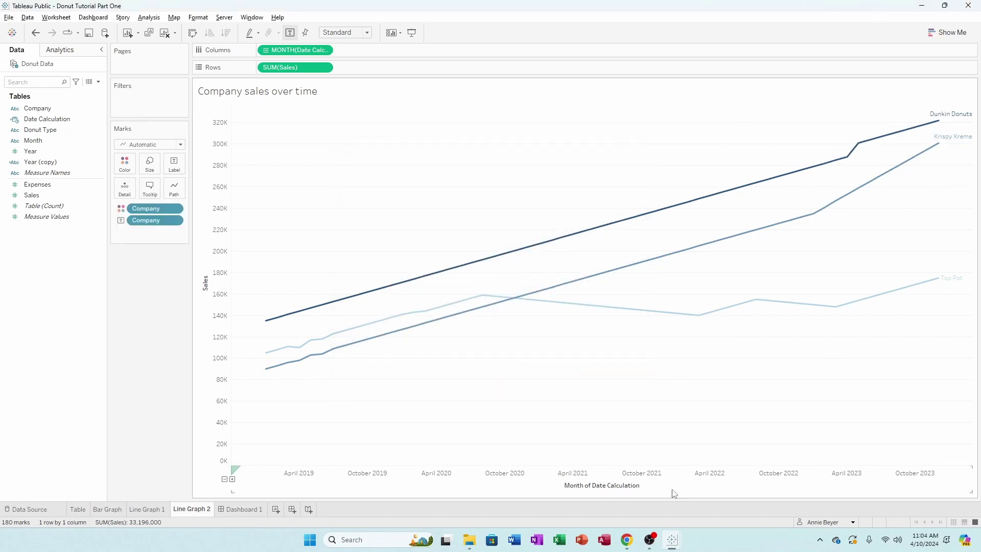
Go back to Dashboard 1 and deselect the Company sales over time chart
left_click(250, 511)
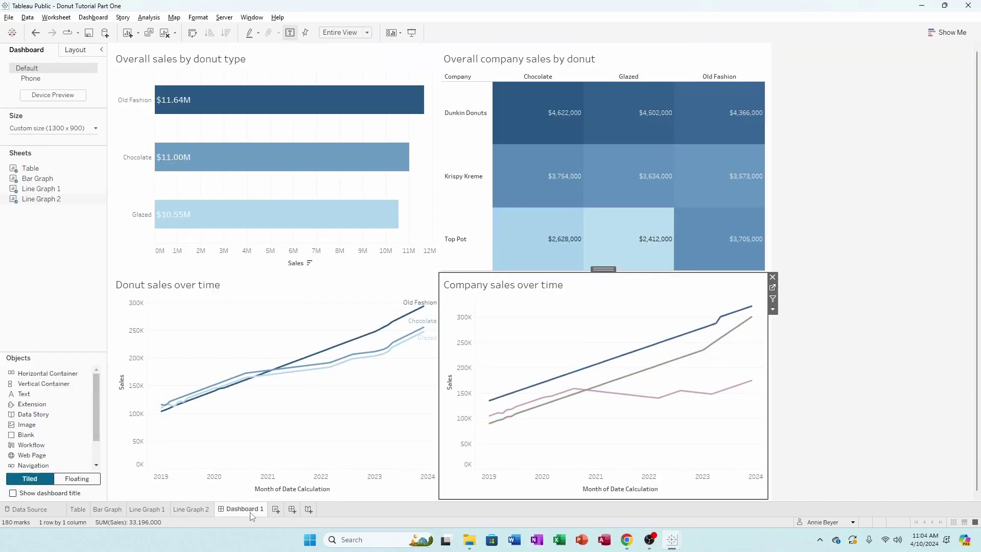
left_click(851, 335)
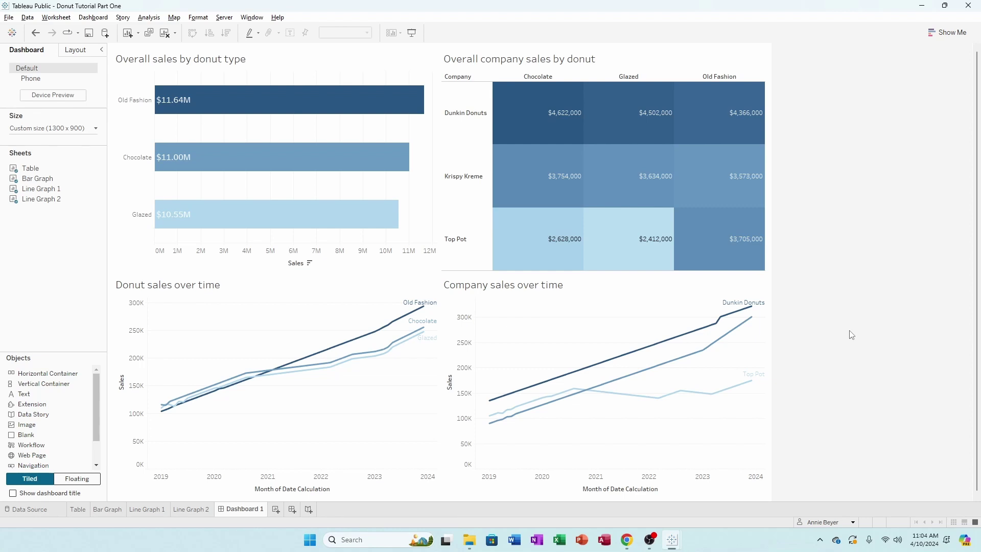
mouse_move(547, 402)
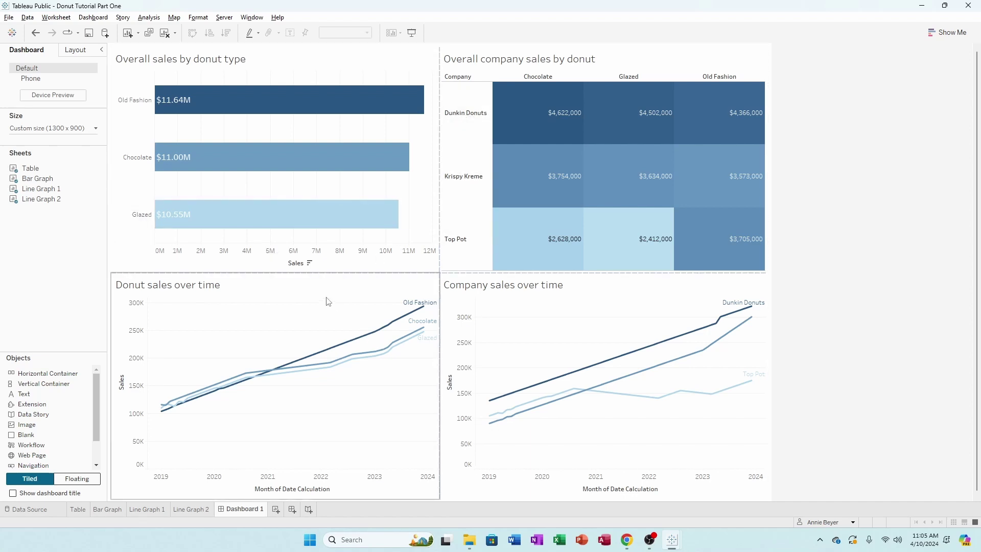
mouse_move(296, 367)
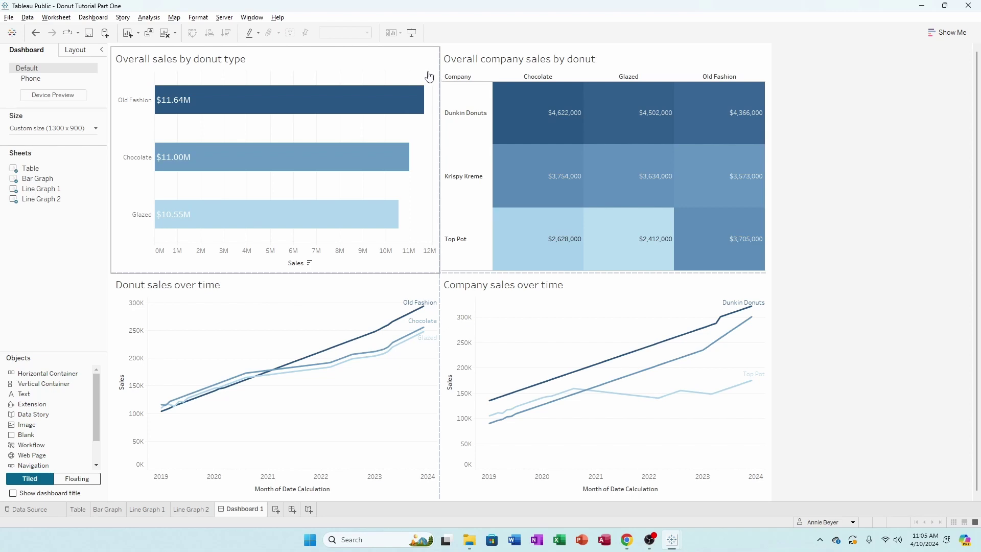
Set the donut-type bar chart's Worksheet font size to 12 through its Format pane
right_click(121, 108)
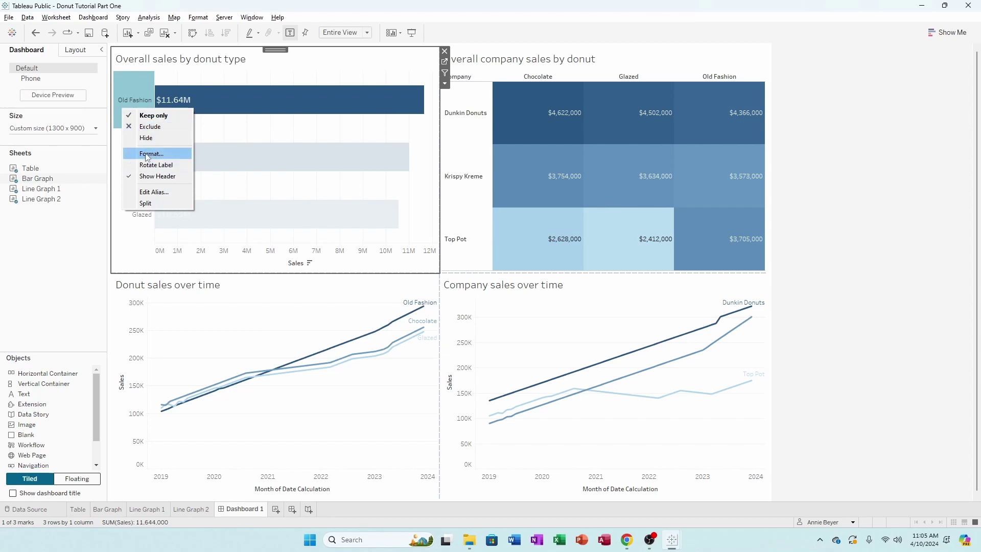
left_click(147, 155)
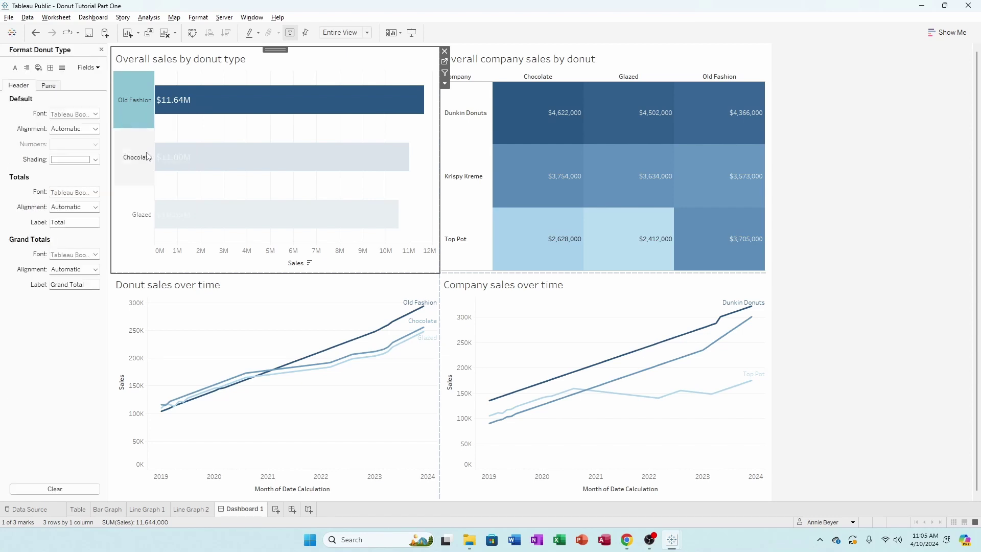
left_click(15, 68)
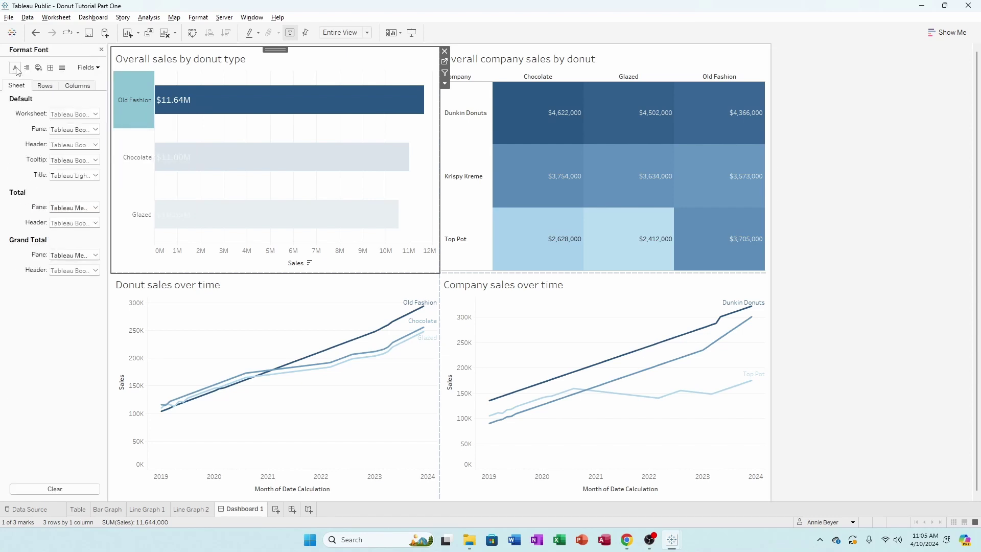
left_click(82, 114)
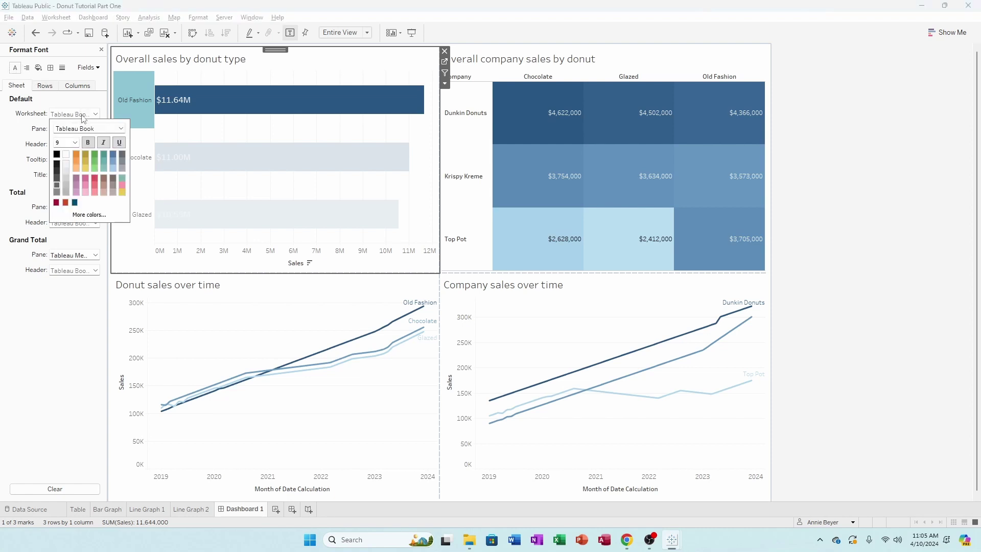
left_click(74, 142)
left_click(64, 180)
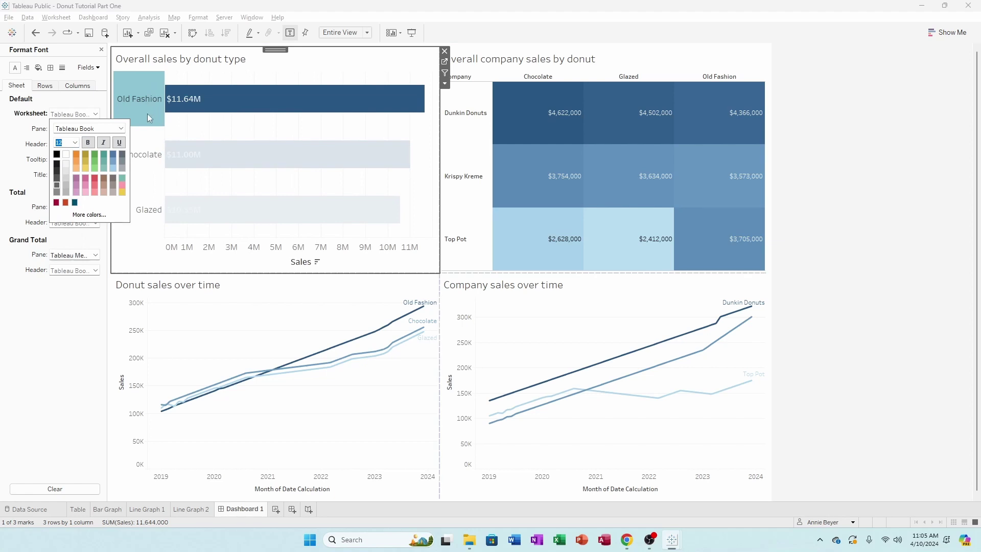
left_click(127, 239)
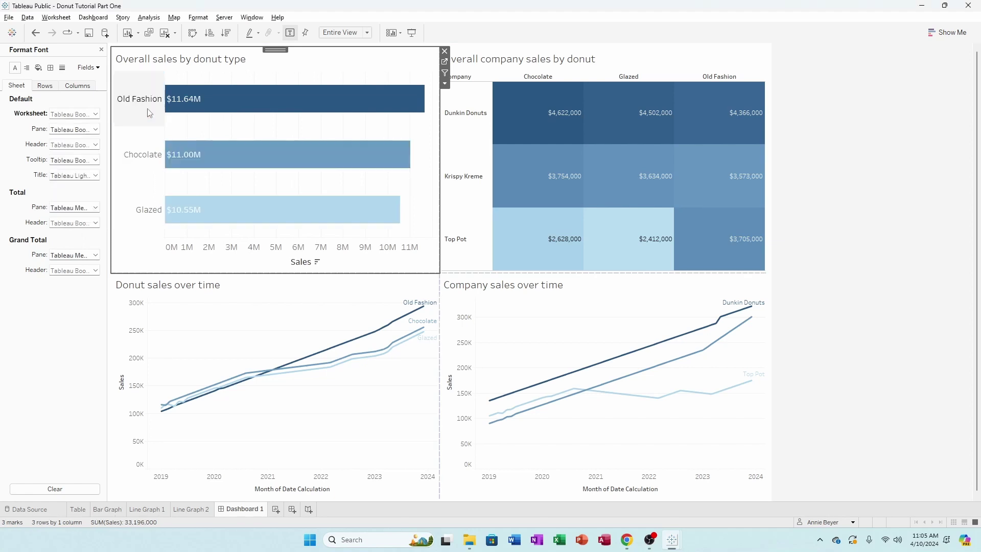
Uncheck Show Header on the bar chart's Sales axis, then deselect the chart
right_click(306, 259)
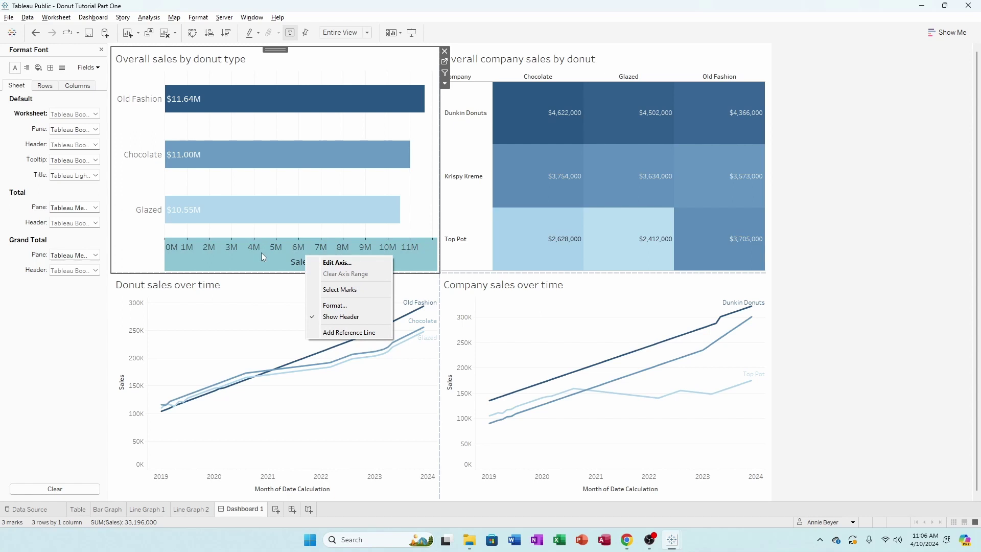
left_click(350, 318)
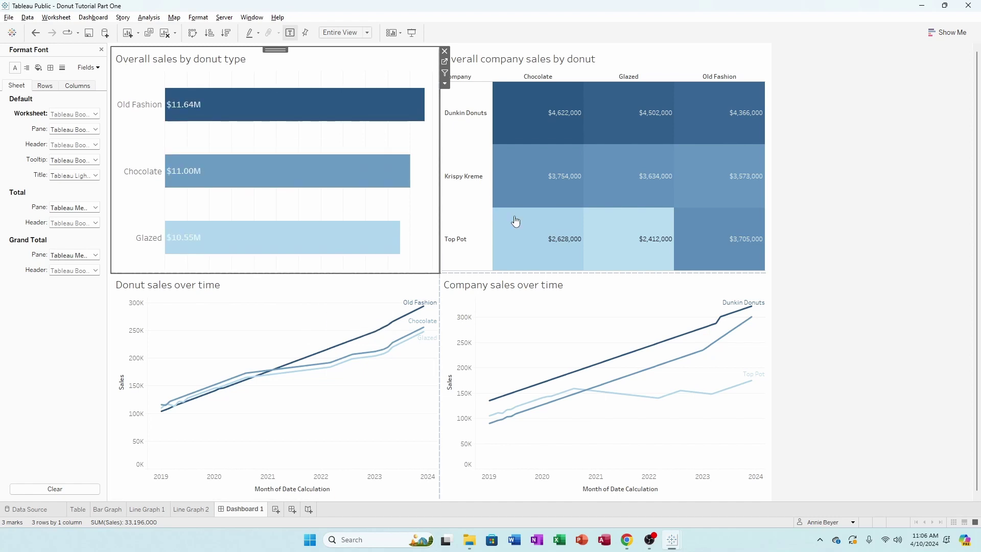
left_click(819, 194)
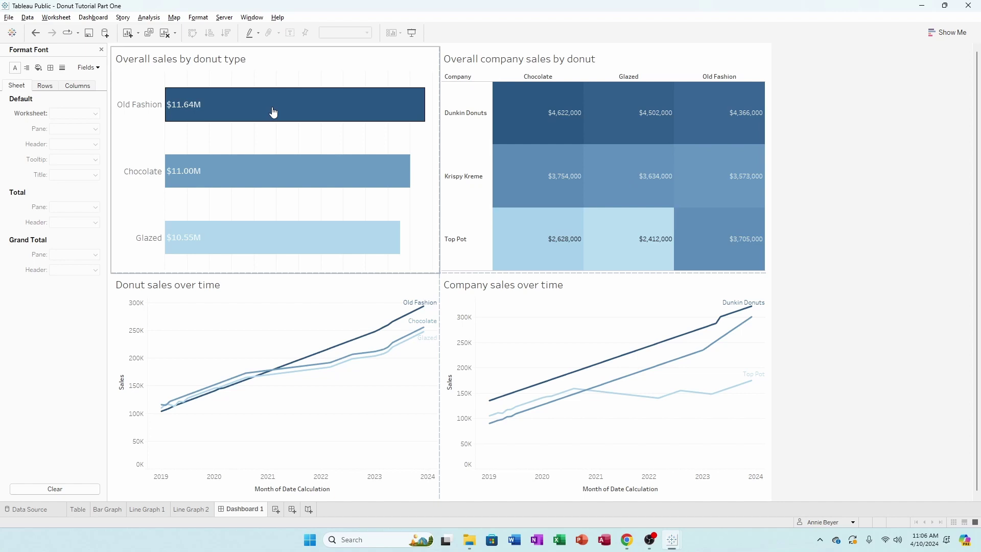
Set the company sales table's Worksheet font size to 12 via Format
right_click(465, 113)
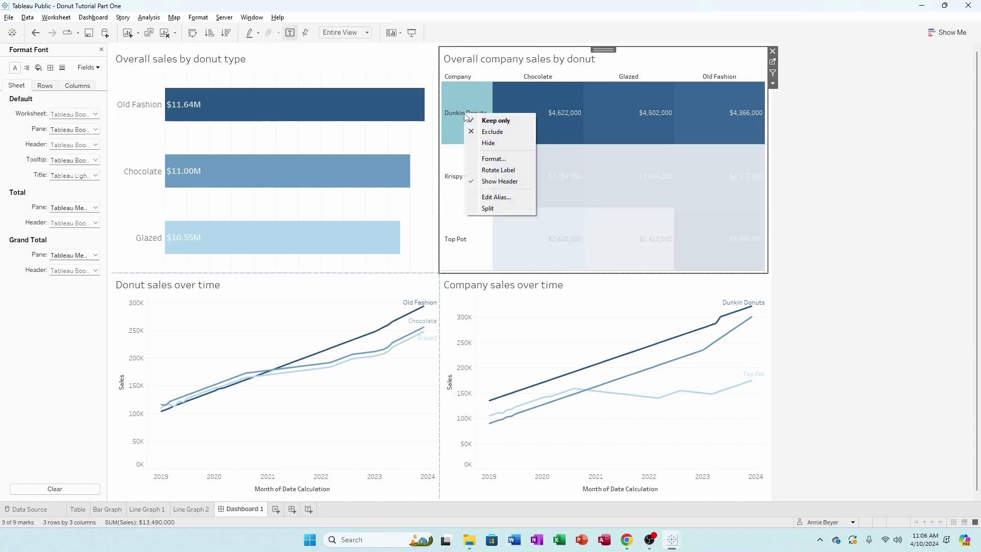
left_click(481, 162)
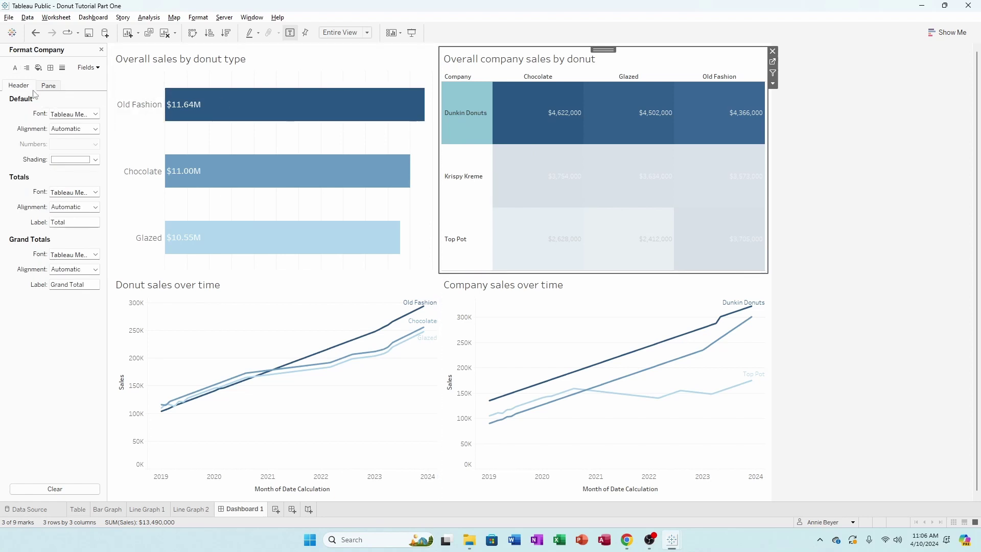
left_click(16, 70)
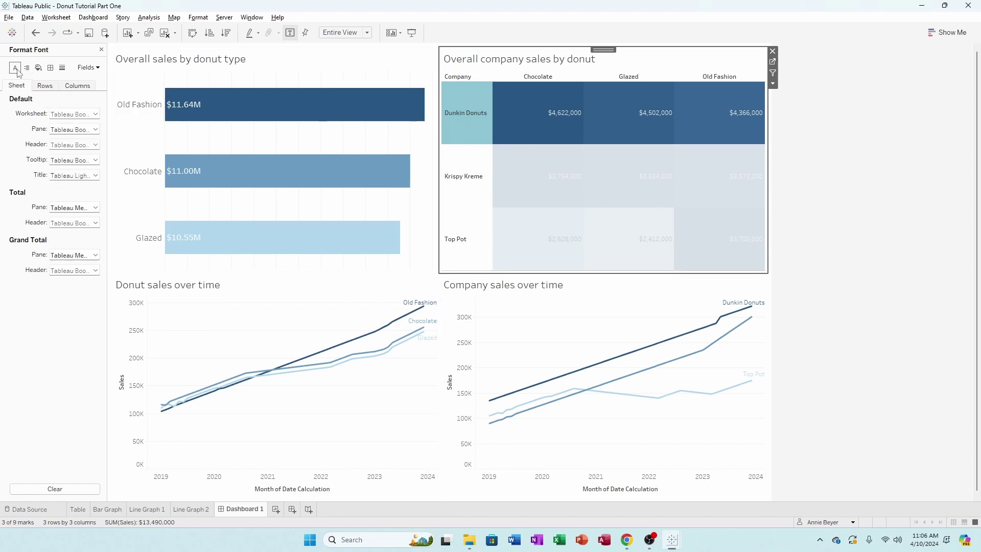
left_click(68, 114)
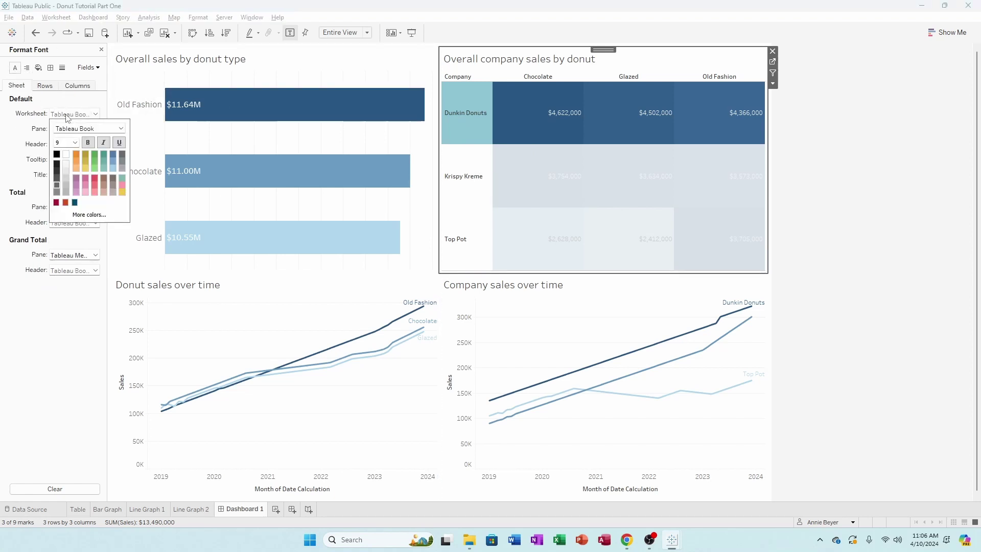
left_click(75, 143)
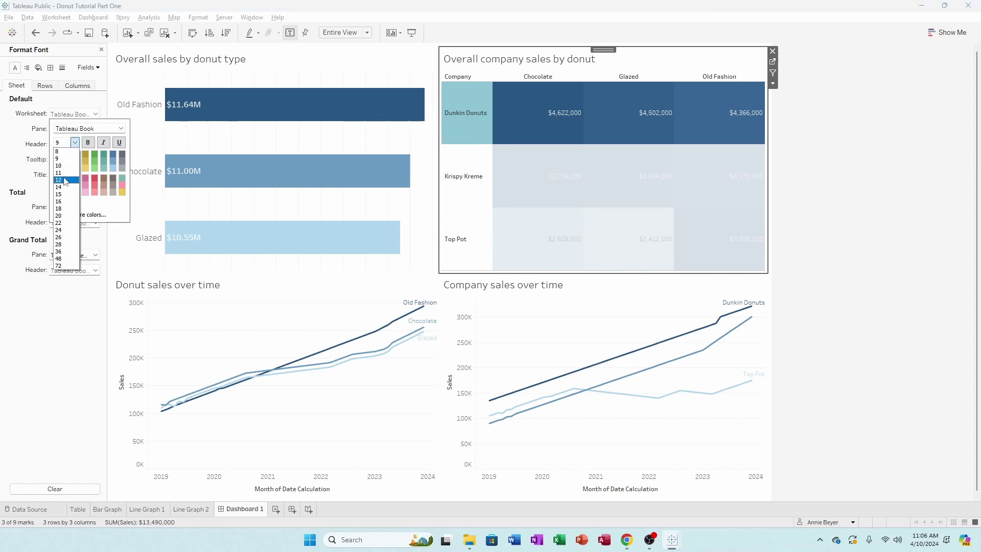
left_click(65, 178)
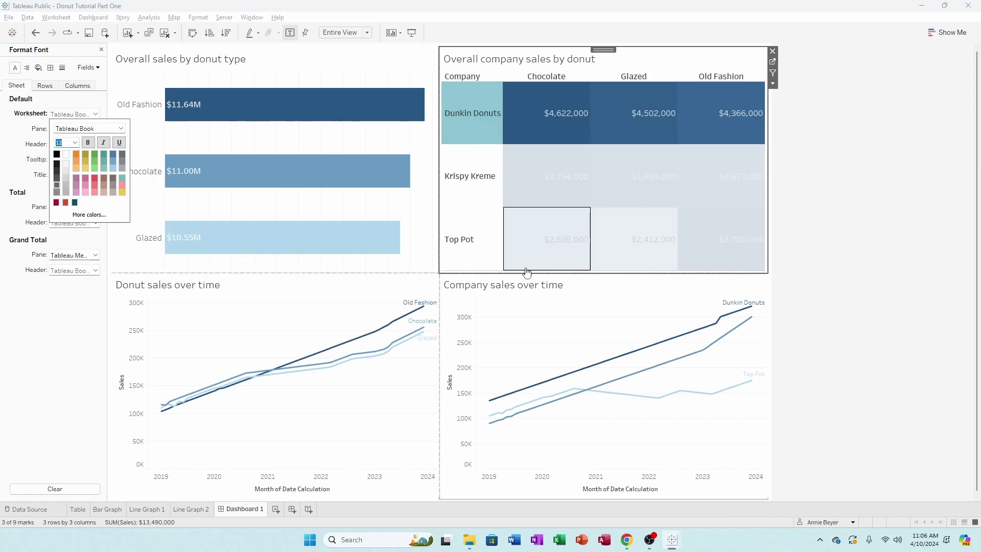
left_click(475, 122)
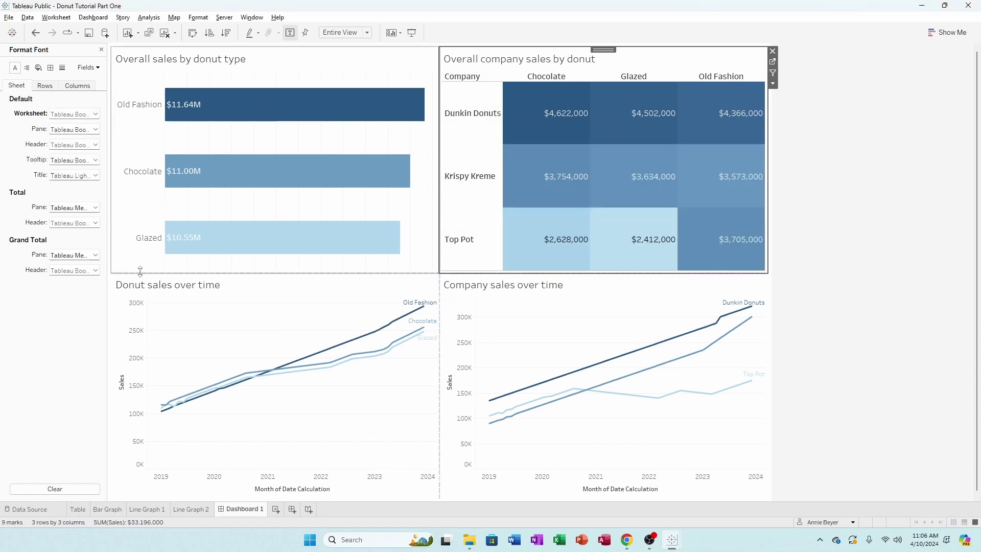
Select and then clear the Dunkin Donuts row header in the table
left_click(462, 113)
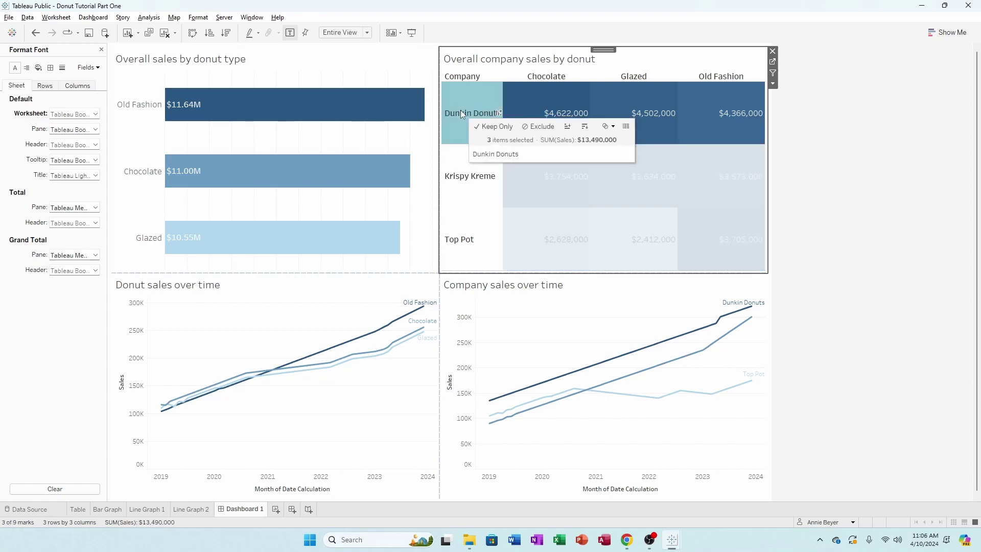
left_click(462, 114)
left_click(463, 117)
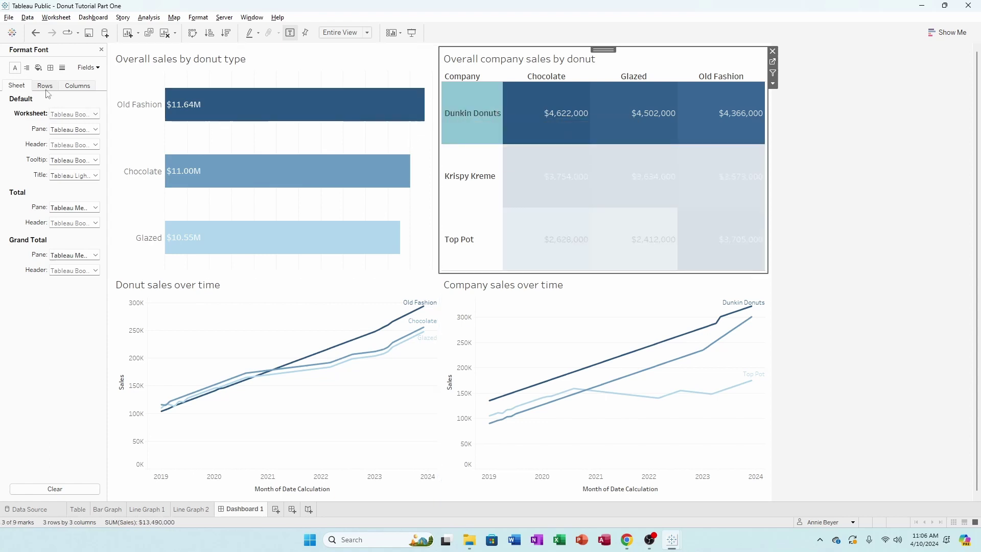
left_click(468, 132)
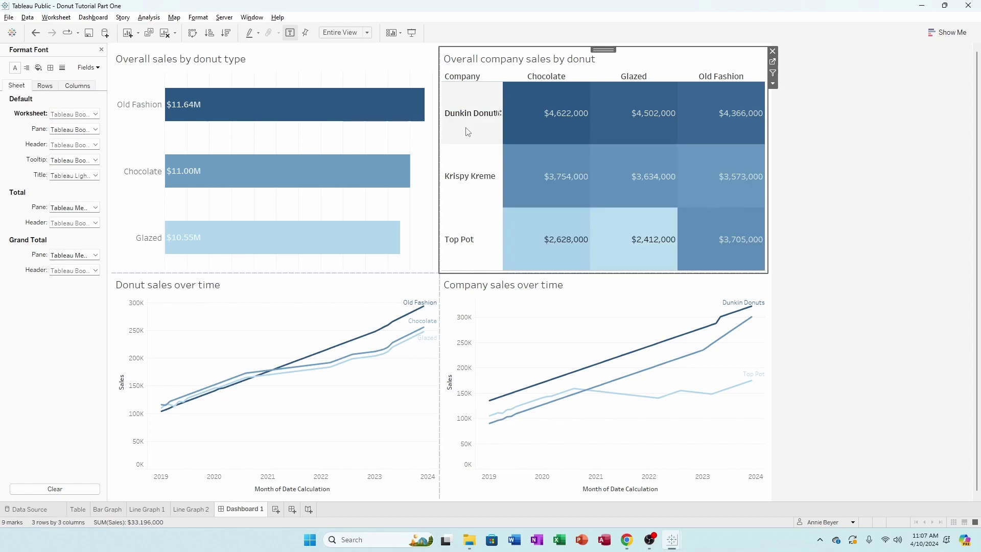
Change the company row labels' font from Tableau Medium to Tableau Book
right_click(473, 124)
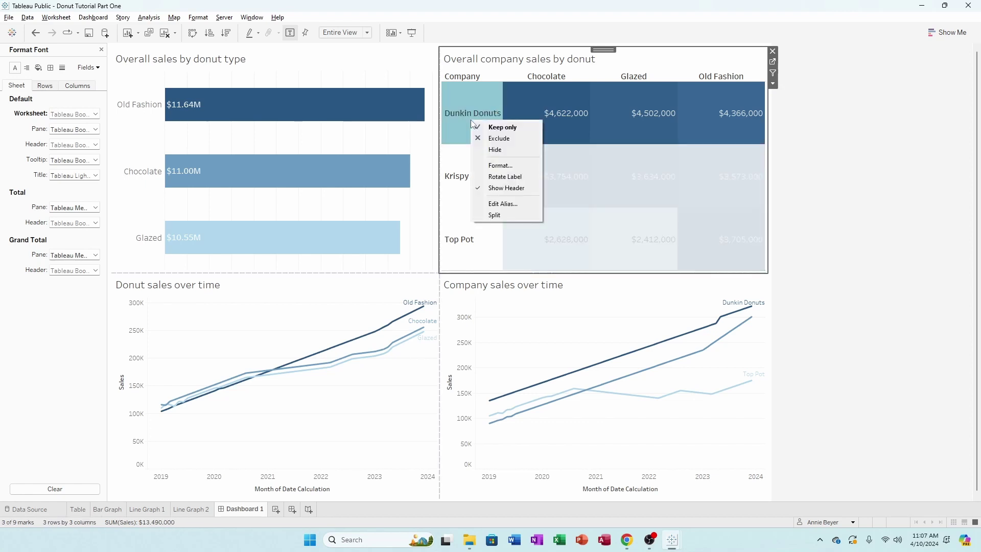
left_click(500, 165)
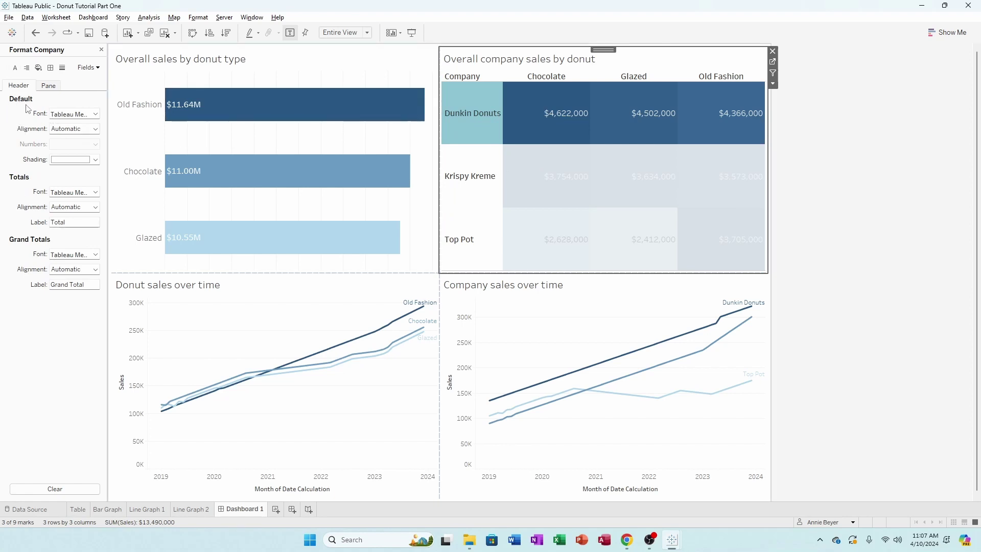
left_click(76, 116)
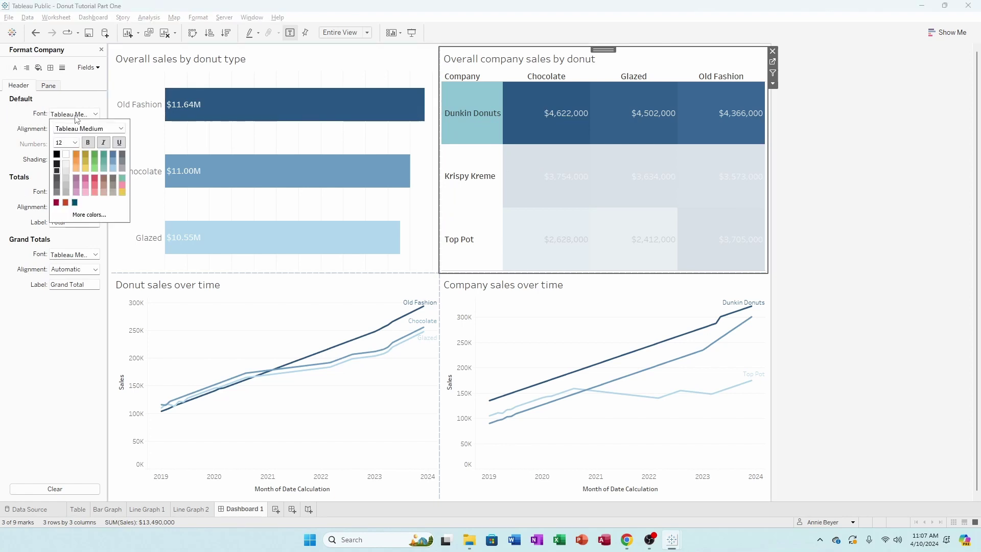
left_click(121, 128)
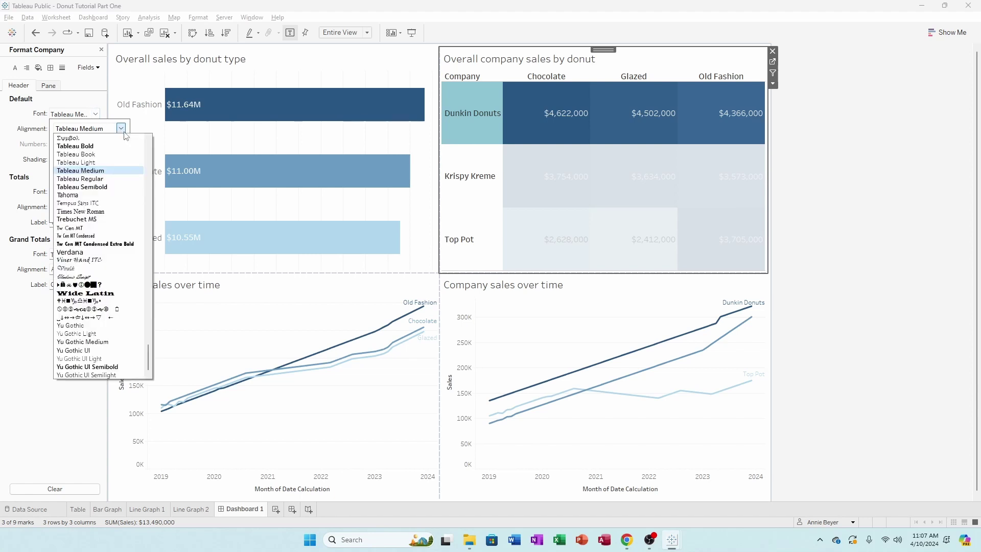
left_click(103, 154)
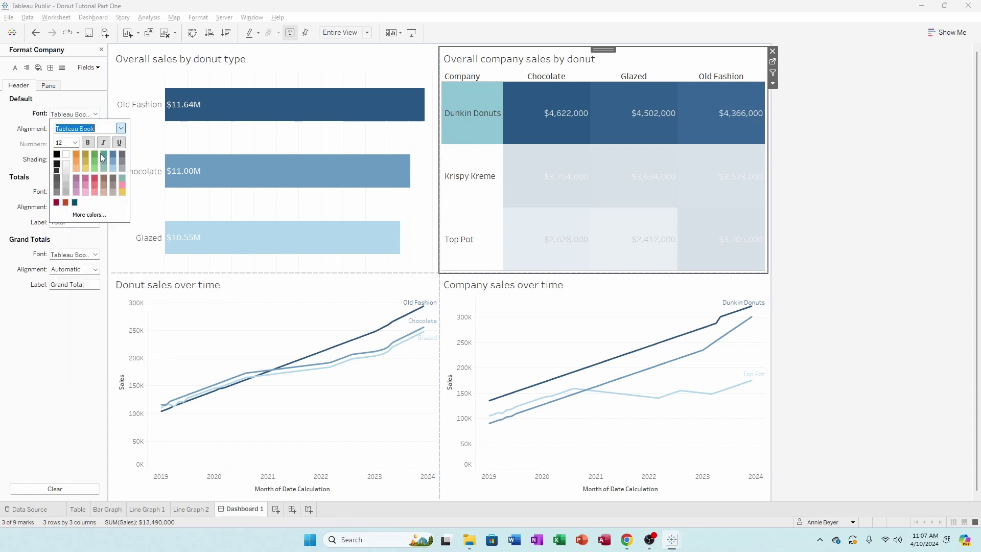
left_click(491, 146)
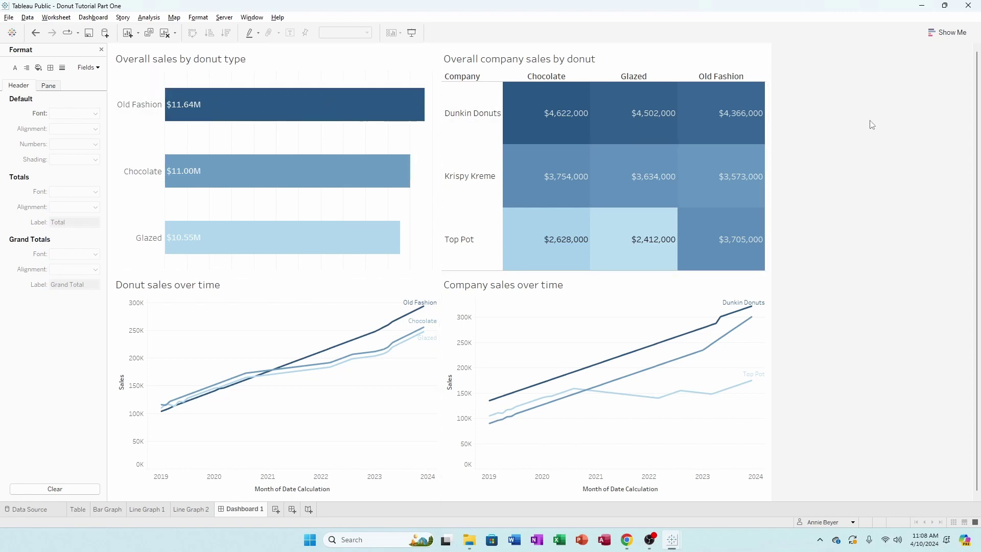
Hide the 'Company' row field label so only company names sit beside the heat map cells
right_click(471, 80)
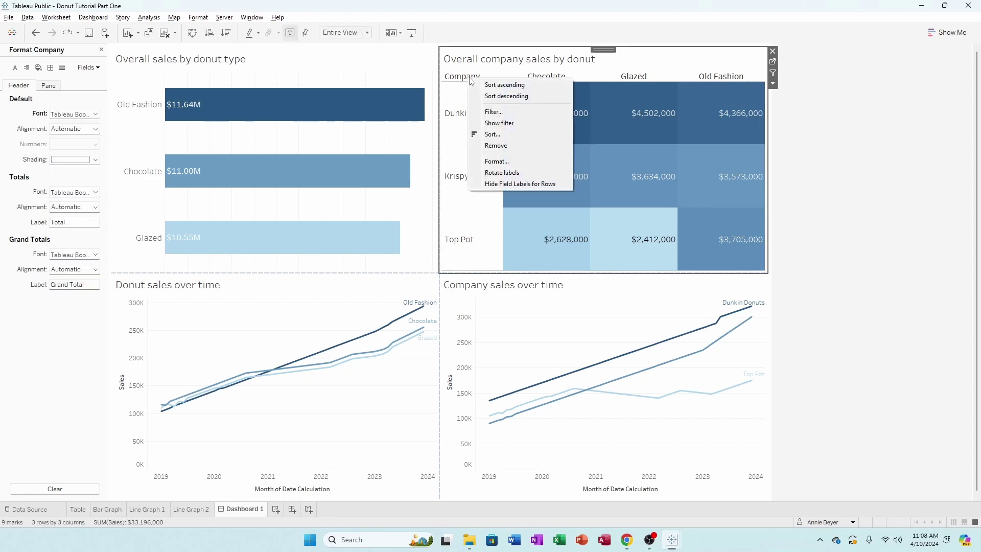
left_click(511, 184)
left_click(833, 172)
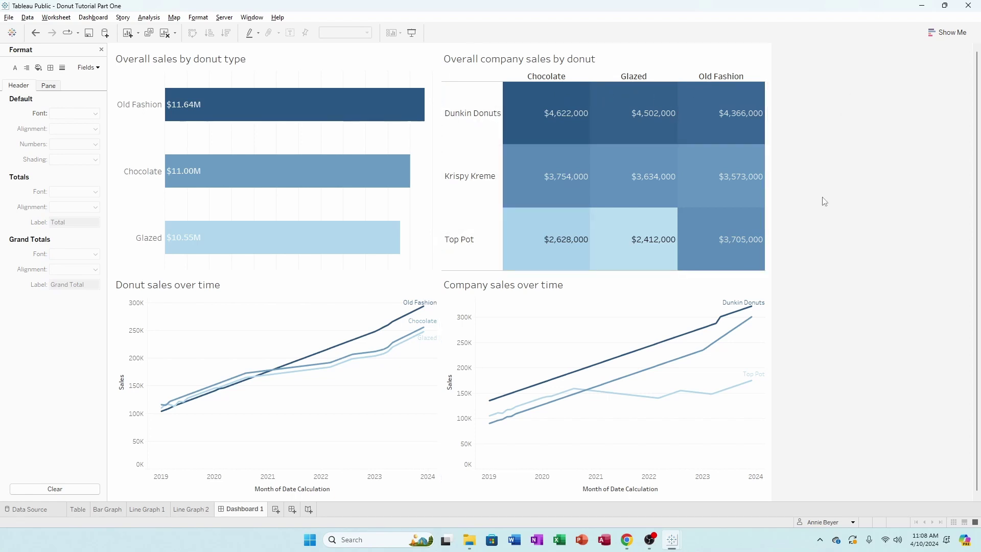
scroll(857, 233, "down", 1)
Set the Donut sales over time chart's worksheet font size to 12 pt
left_click(358, 419)
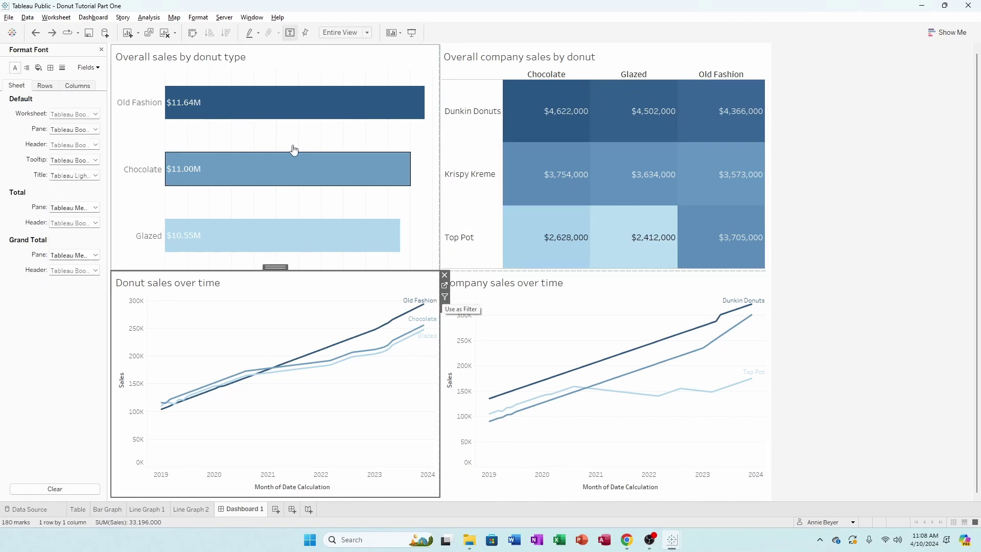
right_click(138, 311)
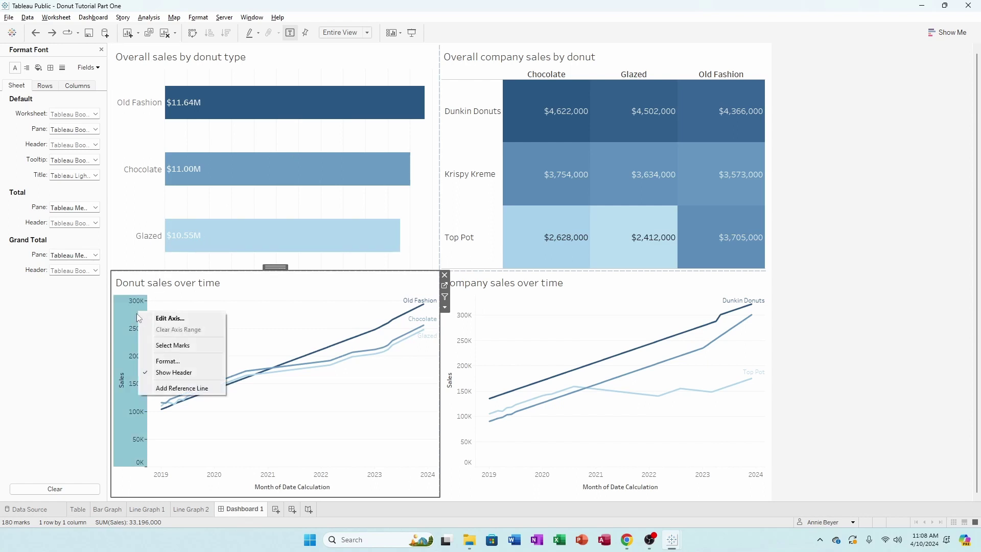
left_click(165, 361)
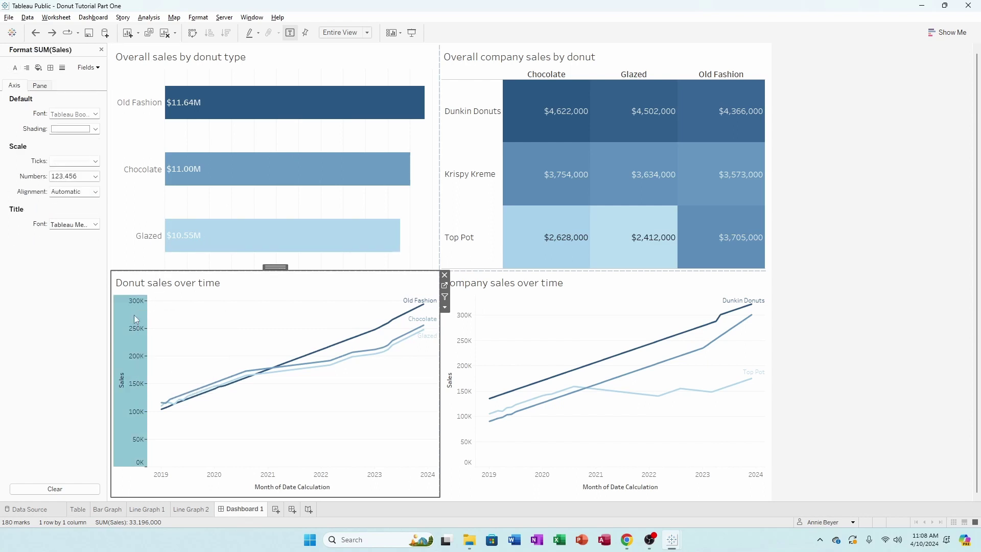
left_click(15, 71)
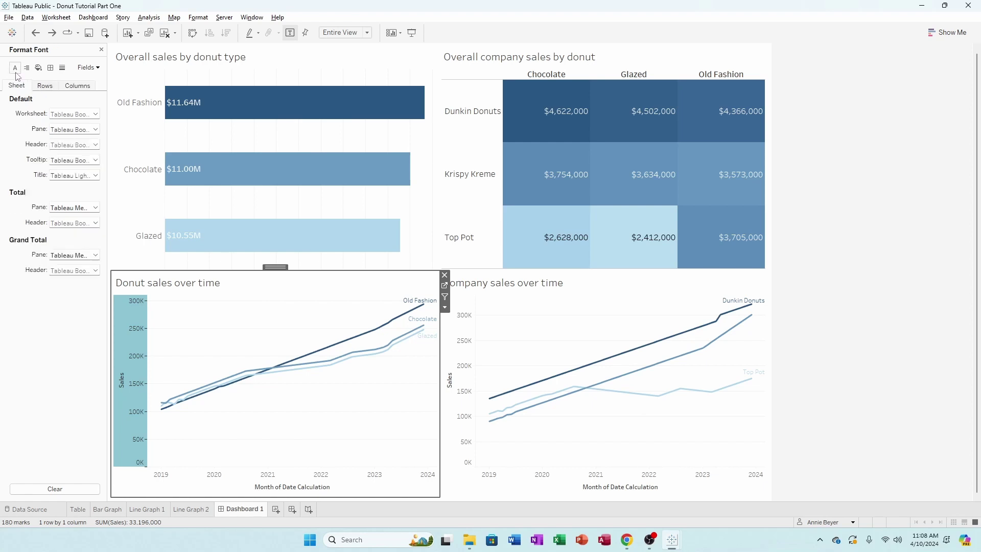
left_click(74, 129)
left_click(74, 143)
left_click(62, 180)
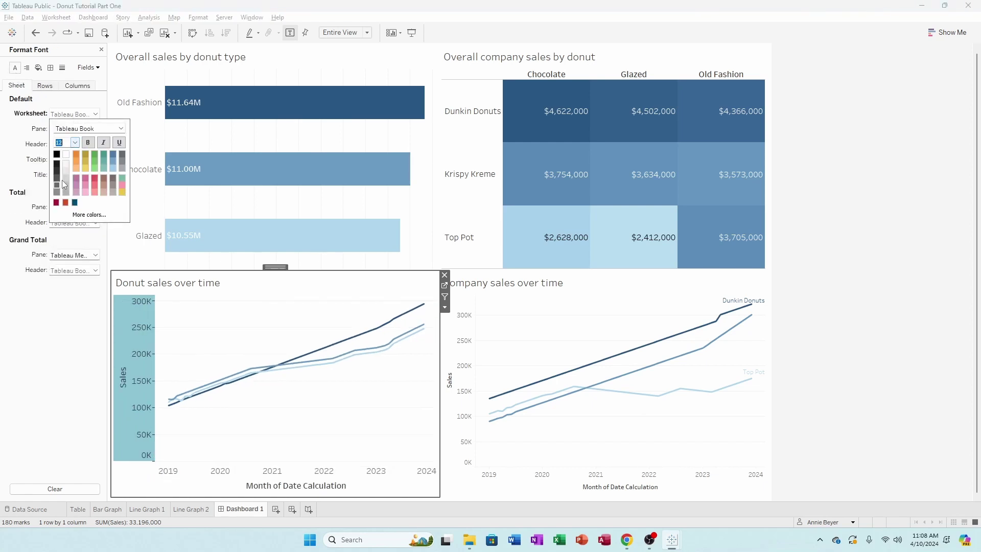
Set the Company sales over time chart's worksheet font size to 12 pt
left_click(471, 354)
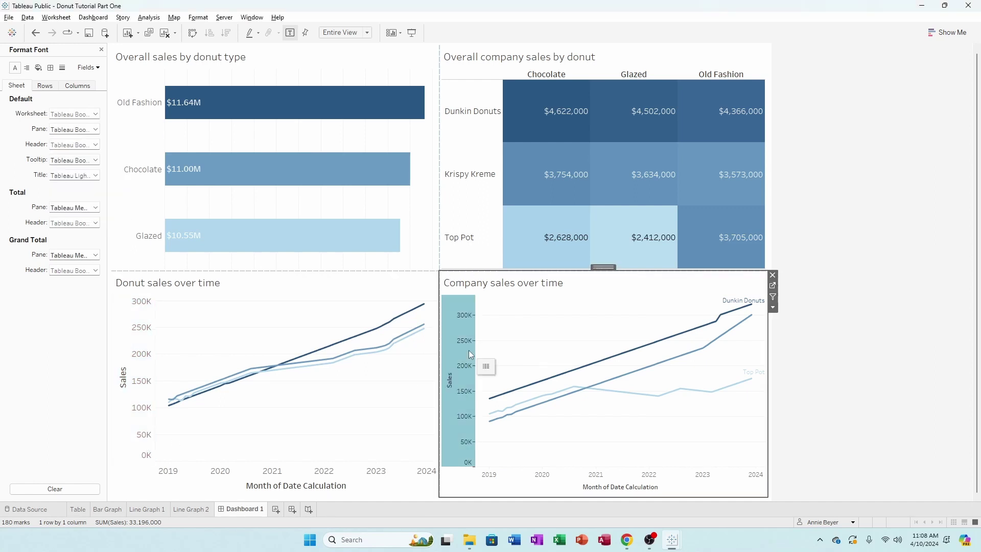
left_click(82, 117)
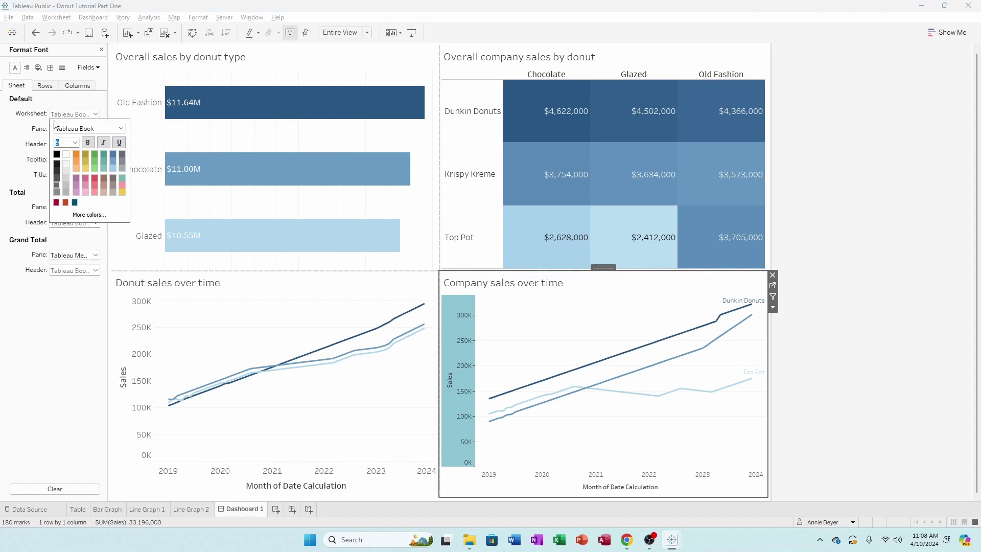
left_click(74, 143)
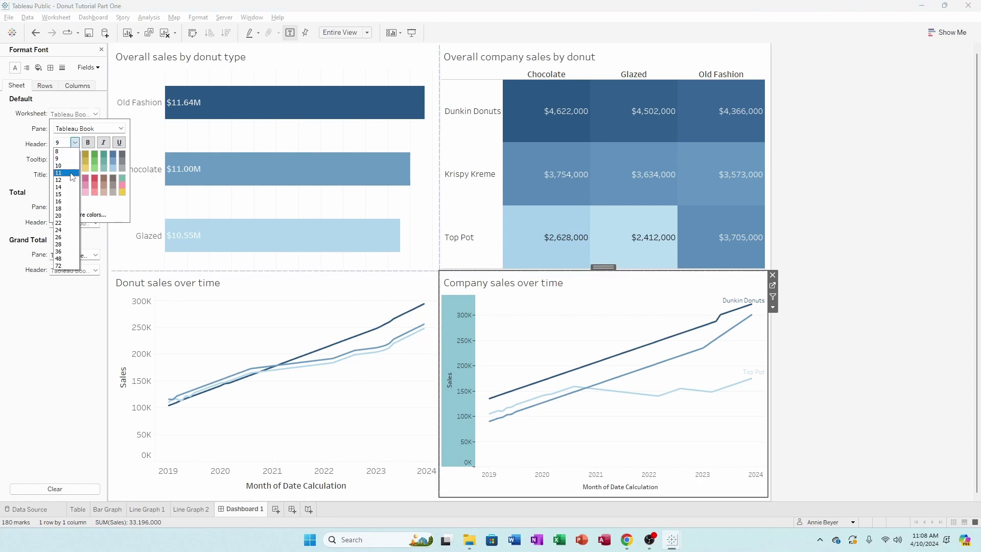
left_click(62, 184)
left_click(39, 378)
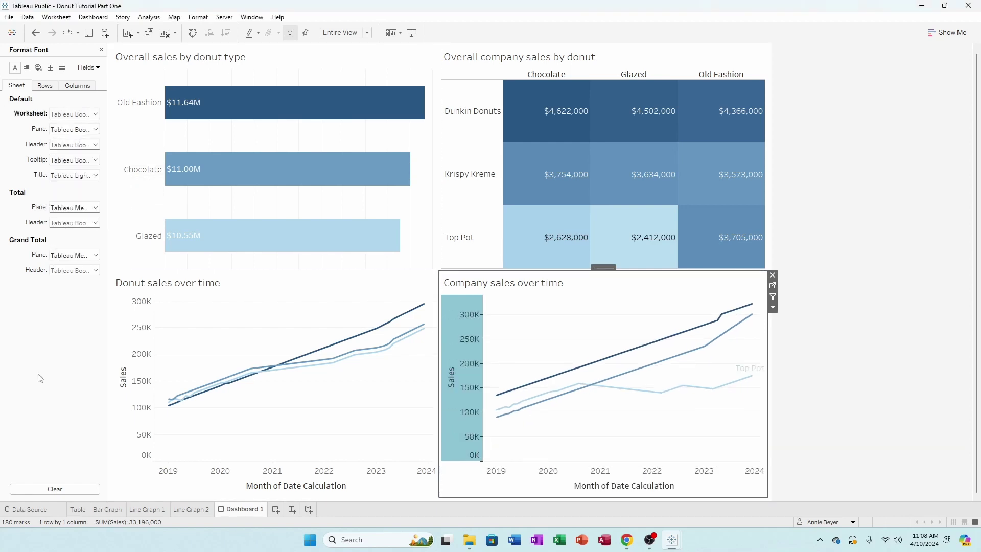
left_click(888, 382)
left_click(451, 347)
left_click(833, 395)
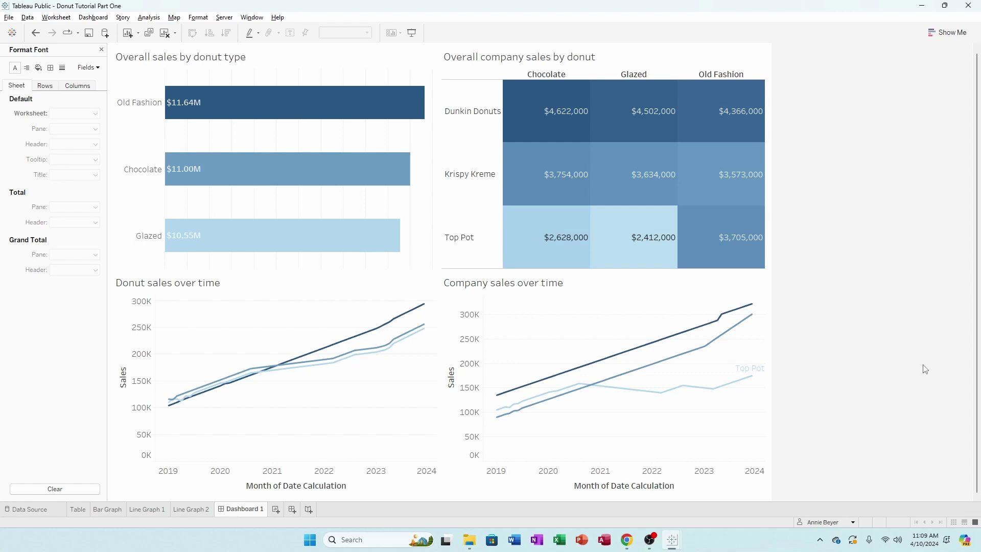
left_click(9, 17)
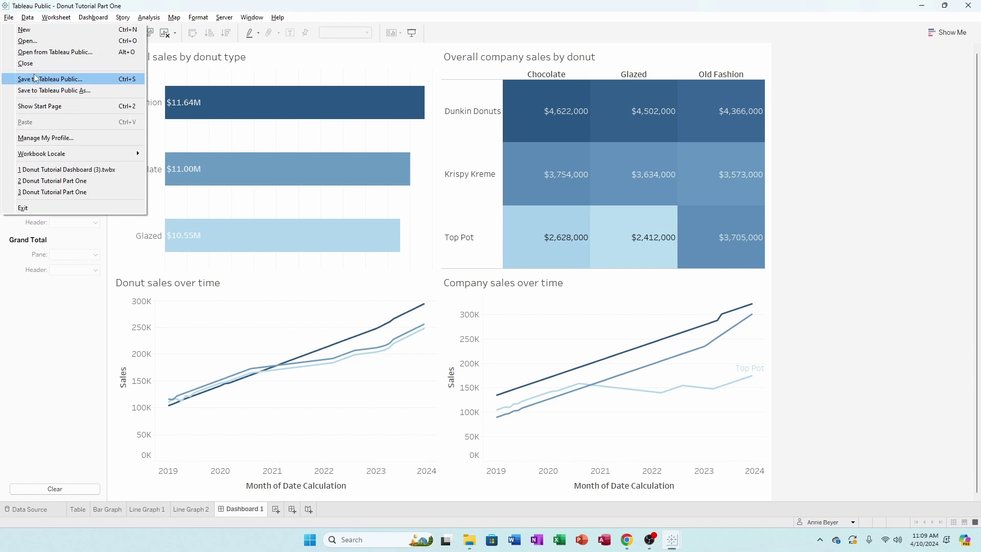
left_click(922, 253)
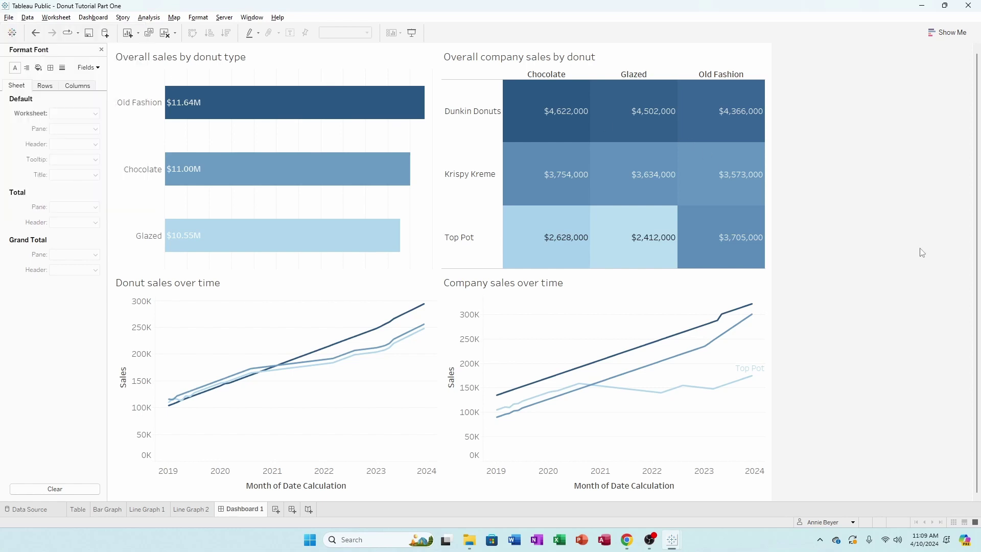